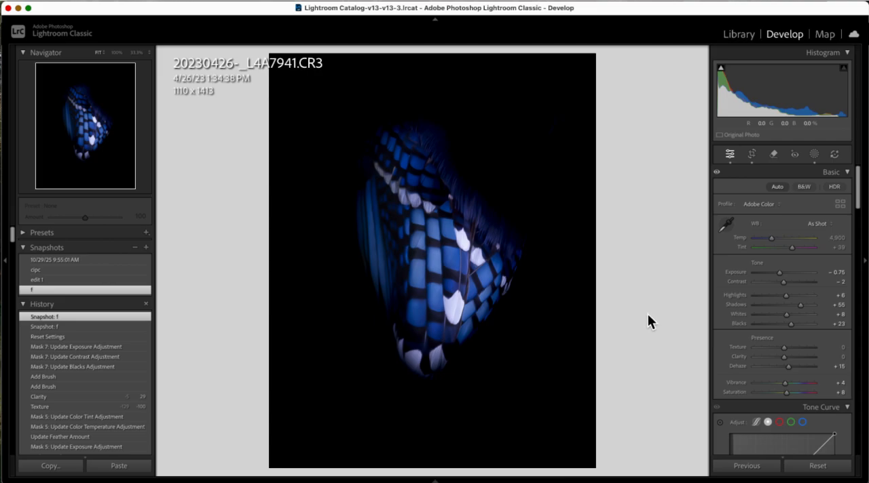
# Step: Hide the thumbnail strip and reset all develop settings of the photo
pyautogui.moveTo(834, 473)
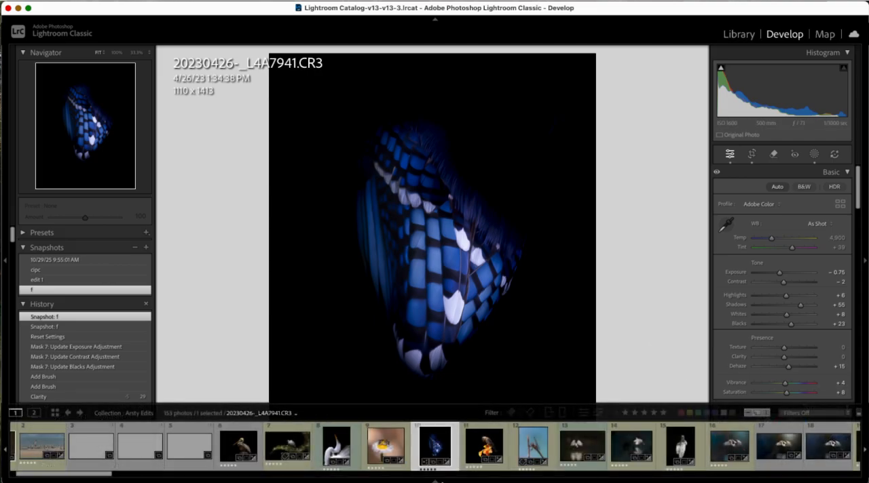
pyautogui.click(435, 481)
pyautogui.click(435, 480)
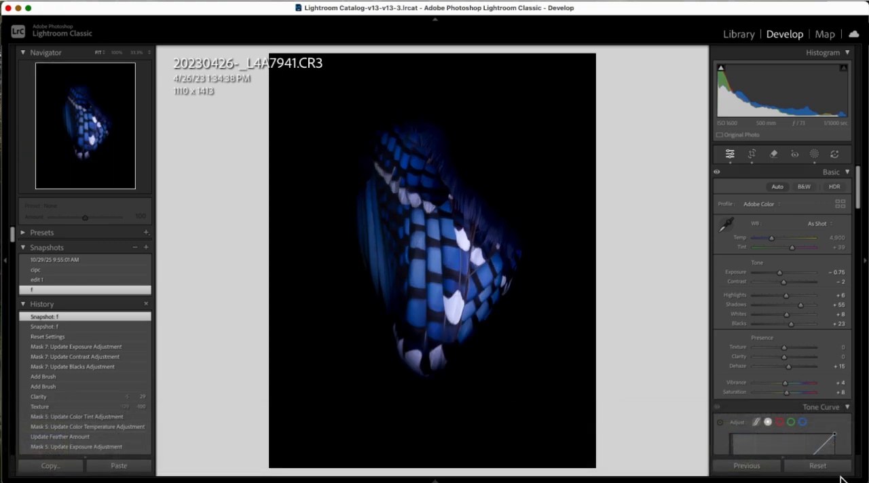
pyautogui.click(817, 465)
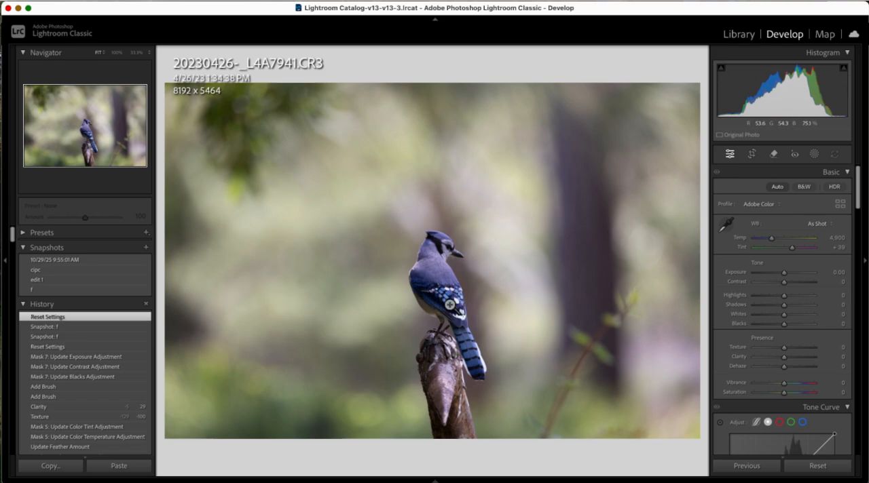
# Step: Crop the photo tightly around the blue jay's wing, body and feet, to about 1271 x 1079 pixels
pyautogui.click(760, 159)
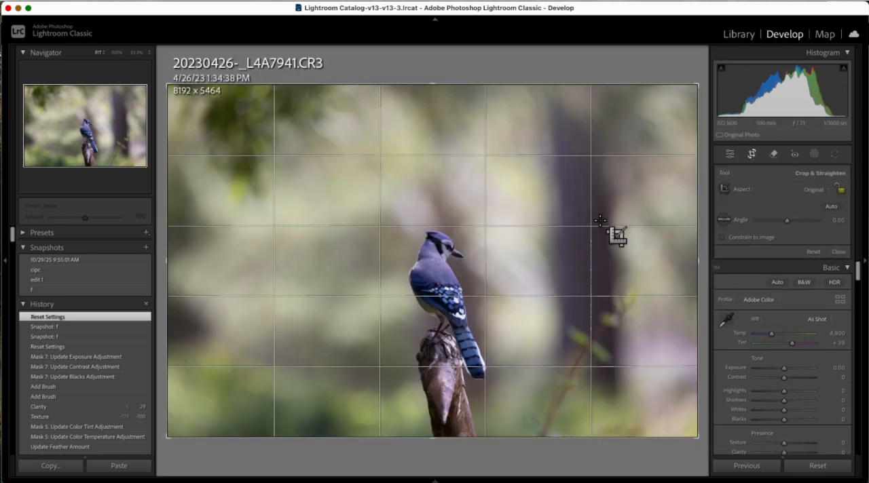
pyautogui.moveTo(392, 265); pyautogui.dragTo(493, 336)
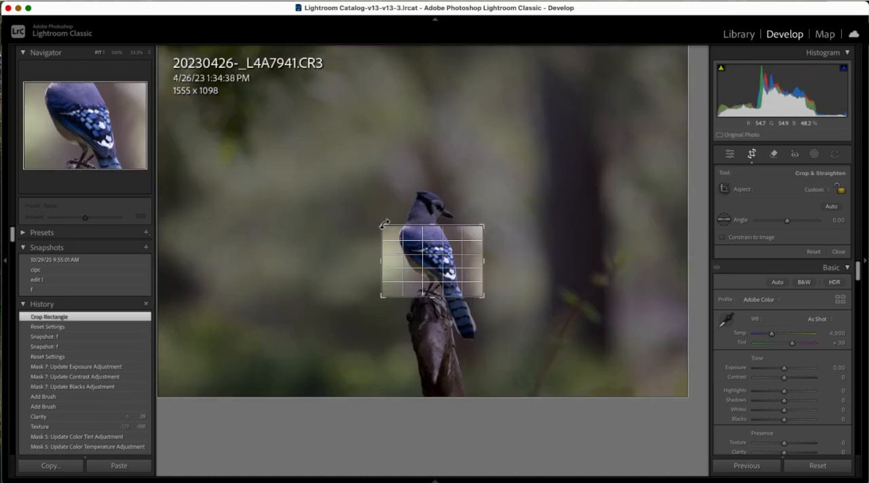
pyautogui.moveTo(395, 231); pyautogui.dragTo(394, 230)
pyautogui.moveTo(488, 296); pyautogui.dragTo(482, 297)
pyautogui.press('Return')
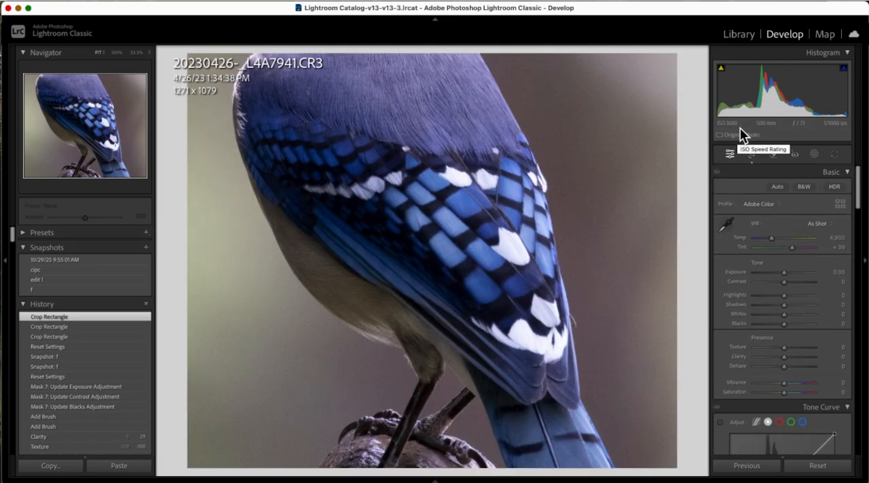
# Step: Enable Denoise at 50, set sharpening to Amount 84, Radius 1.5 and Detail 40, and set luminance noise reduction to 57
pyautogui.moveTo(865, 186); pyautogui.dragTo(840, 320)
pyautogui.click(723, 318)
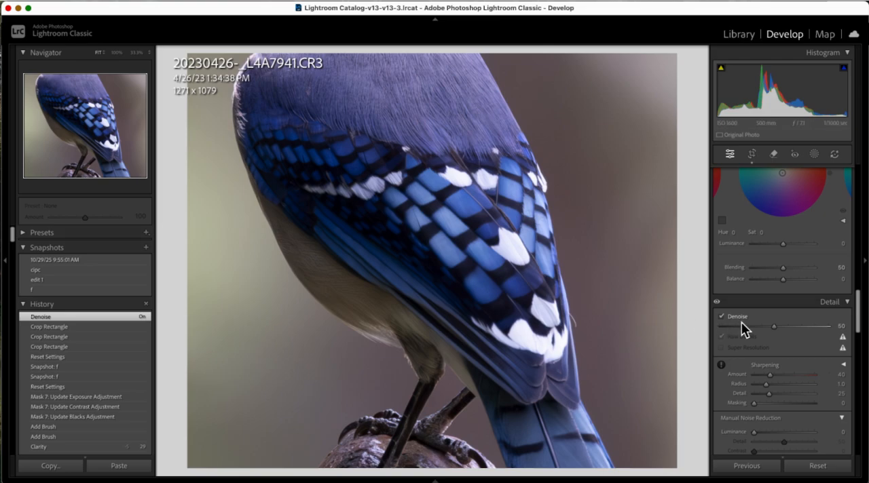
pyautogui.moveTo(775, 378)
pyautogui.mouseDown()
pyautogui.moveTo(789, 384)
pyautogui.moveTo(770, 395)
pyautogui.moveTo(782, 390)
pyautogui.mouseUp()
pyautogui.moveTo(758, 435); pyautogui.dragTo(792, 446)
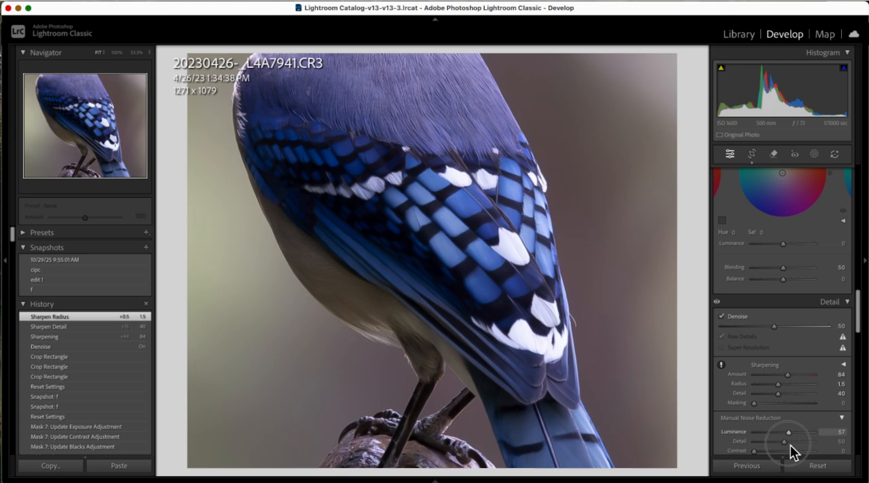
pyautogui.moveTo(793, 453); pyautogui.dragTo(790, 452)
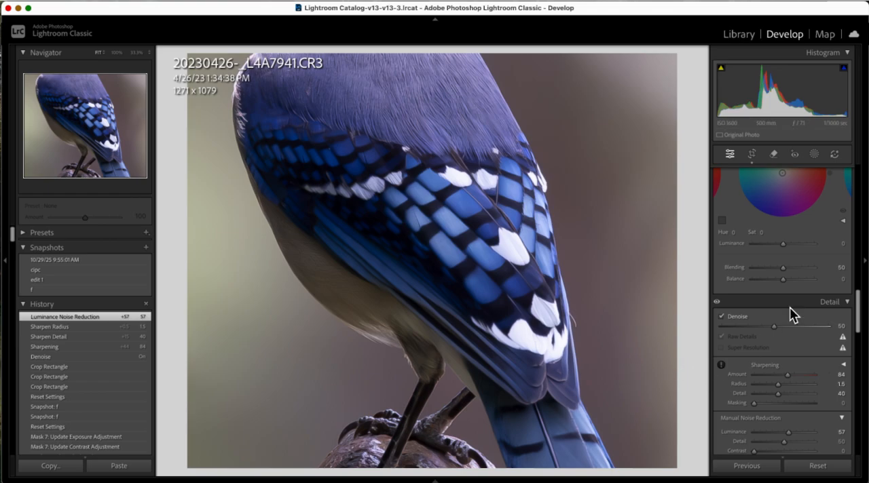
# Step: Add a Background mask and blacken it with Exposure -4.00 and Highlights, Shadows, Whites and Blacks at -100
pyautogui.click(815, 155)
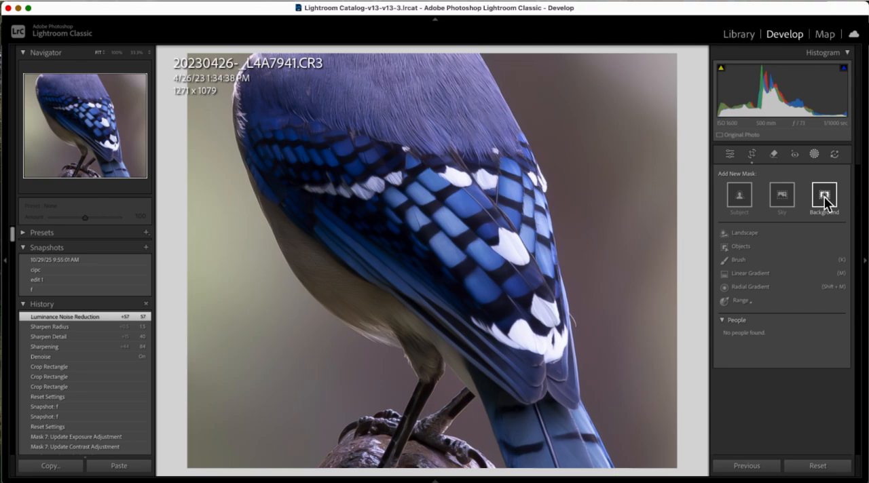
pyautogui.click(825, 197)
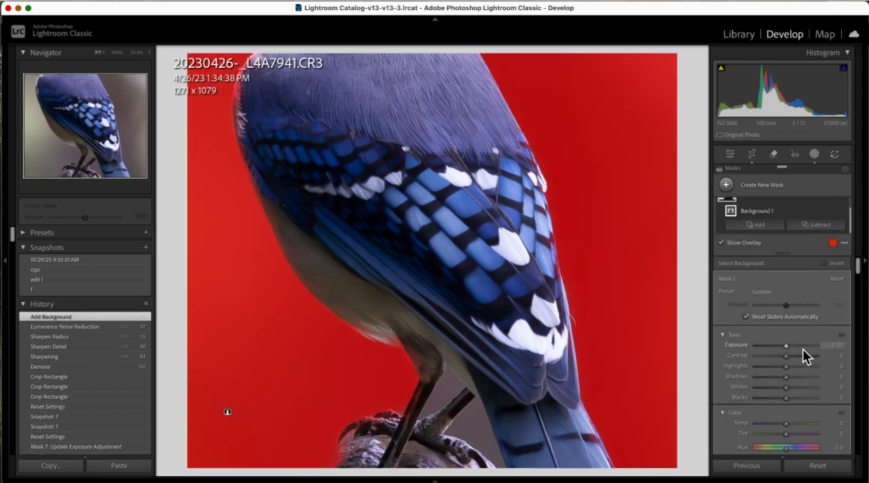
pyautogui.press('o')
pyautogui.moveTo(782, 348); pyautogui.dragTo(716, 359)
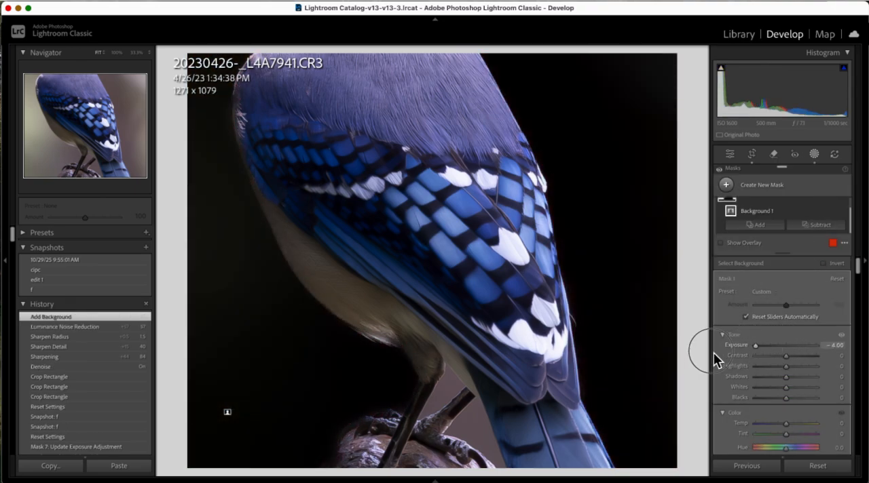
pyautogui.moveTo(787, 398); pyautogui.dragTo(757, 369)
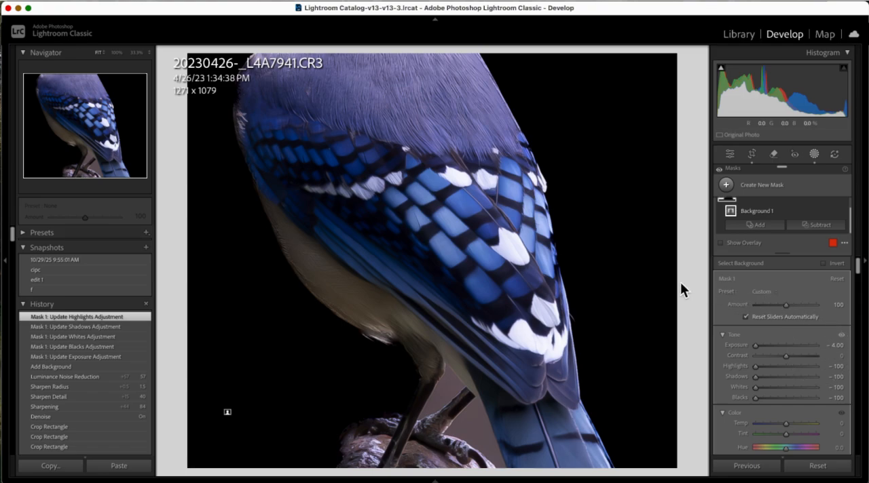
# Step: Add a size 21, feather 31 brush to the background mask and paint out the belly, legs, perch, tail and upper back around the wing
pyautogui.click(773, 225)
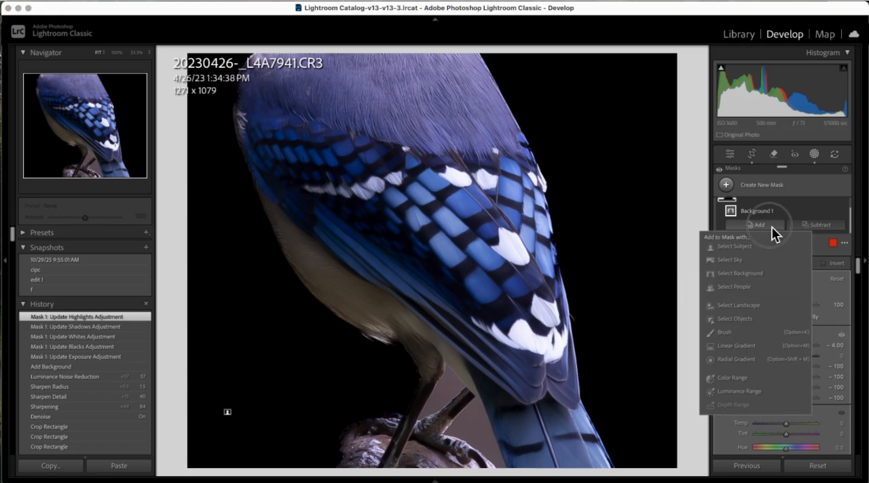
pyautogui.click(724, 333)
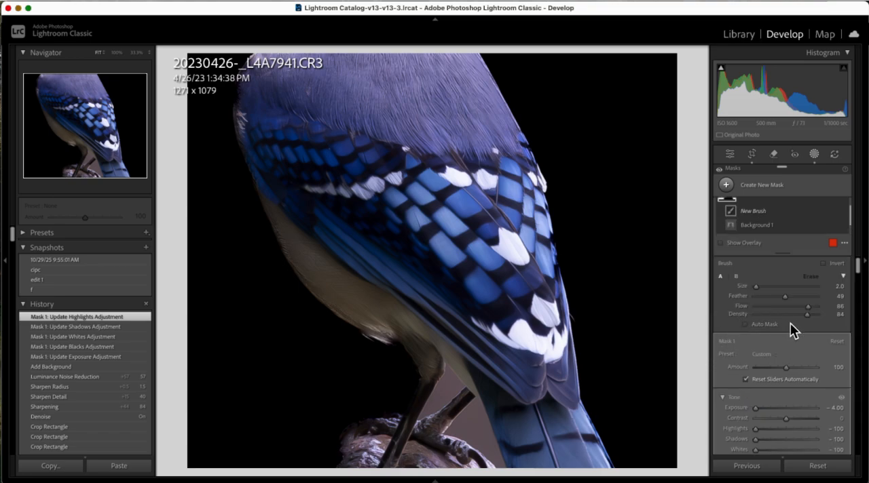
pyautogui.moveTo(787, 300); pyautogui.dragTo(776, 302)
pyautogui.scroll(10, 606, 319)
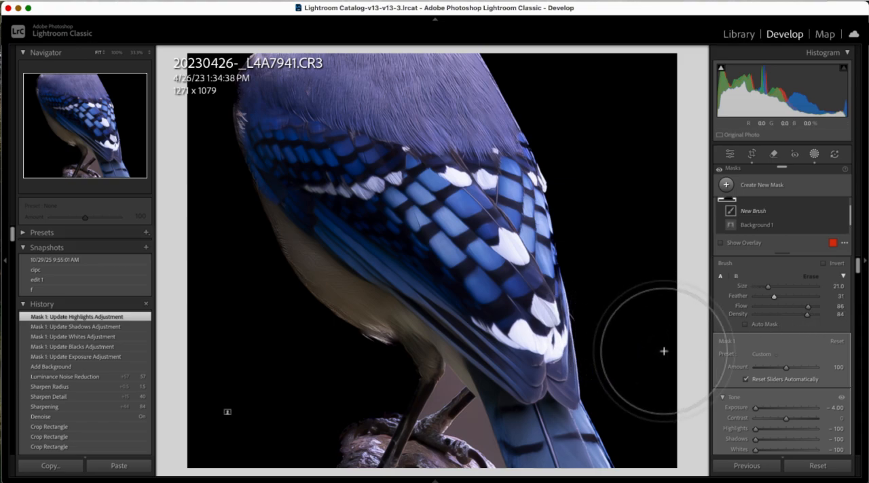
pyautogui.moveTo(391, 358)
pyautogui.mouseDown()
pyautogui.moveTo(370, 357)
pyautogui.moveTo(338, 330)
pyautogui.moveTo(366, 337)
pyautogui.moveTo(288, 297)
pyautogui.moveTo(328, 318)
pyautogui.moveTo(270, 271)
pyautogui.moveTo(319, 308)
pyautogui.moveTo(294, 292)
pyautogui.moveTo(286, 252)
pyautogui.mouseUp()
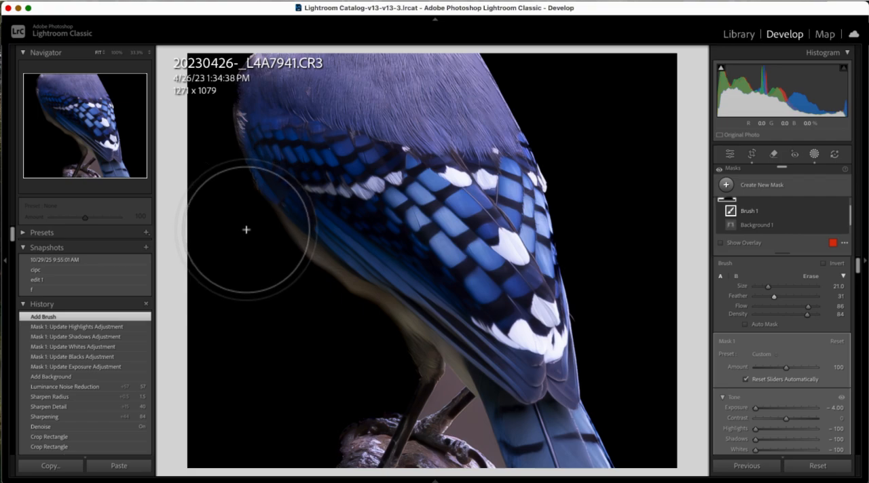
pyautogui.moveTo(296, 265)
pyautogui.mouseDown()
pyautogui.moveTo(380, 355)
pyautogui.moveTo(346, 324)
pyautogui.moveTo(341, 313)
pyautogui.moveTo(374, 336)
pyautogui.moveTo(339, 306)
pyautogui.moveTo(387, 352)
pyautogui.moveTo(362, 426)
pyautogui.moveTo(333, 442)
pyautogui.moveTo(410, 458)
pyautogui.moveTo(388, 442)
pyautogui.moveTo(409, 447)
pyautogui.moveTo(419, 412)
pyautogui.moveTo(391, 366)
pyautogui.moveTo(432, 389)
pyautogui.moveTo(374, 327)
pyautogui.moveTo(424, 392)
pyautogui.moveTo(556, 477)
pyautogui.moveTo(525, 466)
pyautogui.mouseUp()
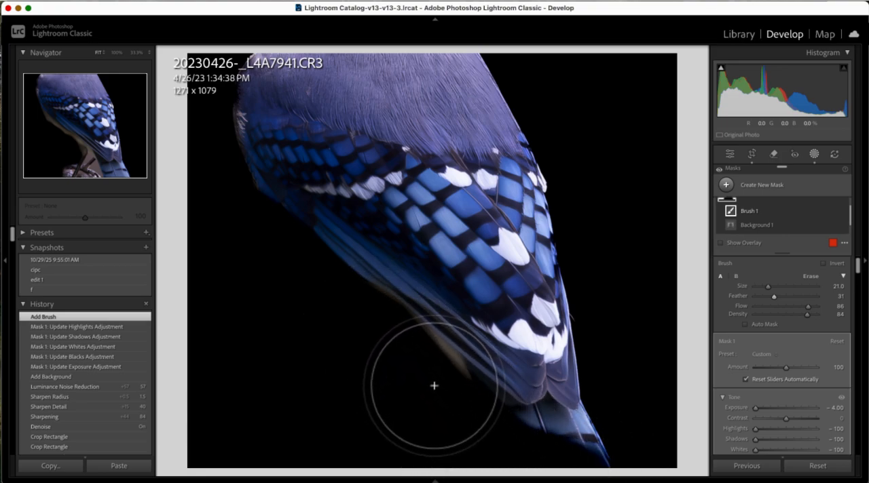
pyautogui.moveTo(394, 349)
pyautogui.mouseDown()
pyautogui.moveTo(530, 439)
pyautogui.moveTo(590, 442)
pyautogui.moveTo(578, 439)
pyautogui.mouseUp()
pyautogui.moveTo(533, 68)
pyautogui.mouseDown()
pyautogui.moveTo(285, 58)
pyautogui.moveTo(251, 43)
pyautogui.moveTo(468, 48)
pyautogui.moveTo(524, 73)
pyautogui.moveTo(287, 33)
pyautogui.moveTo(502, 80)
pyautogui.moveTo(505, 96)
pyautogui.moveTo(439, 76)
pyautogui.moveTo(421, 83)
pyautogui.moveTo(258, 66)
pyautogui.moveTo(229, 73)
pyautogui.moveTo(226, 81)
pyautogui.moveTo(263, 68)
pyautogui.moveTo(235, 88)
pyautogui.moveTo(233, 109)
pyautogui.moveTo(283, 295)
pyautogui.mouseUp()
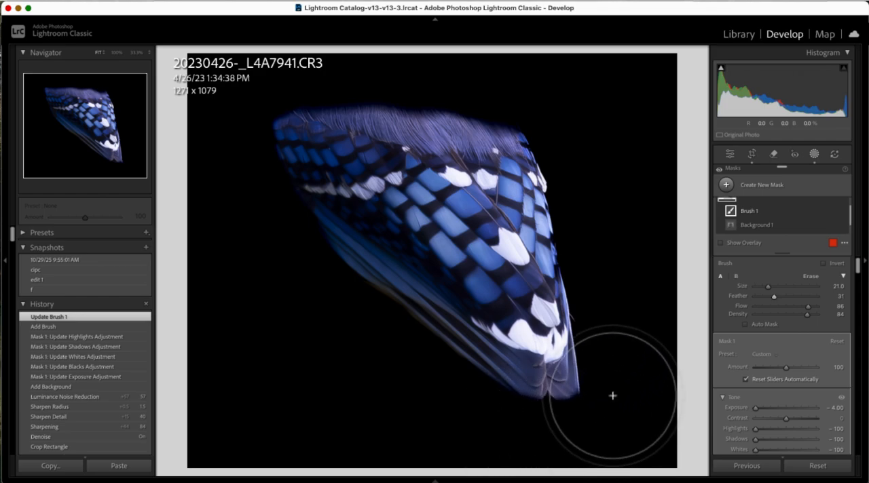
# Step: Paint out the leftover feathers around the wing's tip and lower edge, then reduce the brush size to 7
pyautogui.moveTo(595, 427)
pyautogui.mouseDown()
pyautogui.moveTo(549, 419)
pyautogui.moveTo(573, 421)
pyautogui.mouseUp()
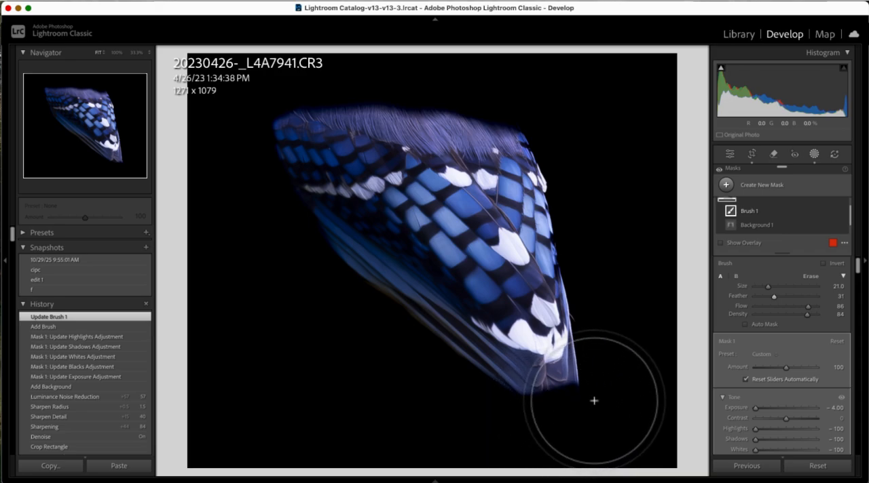
pyautogui.moveTo(587, 386)
pyautogui.mouseDown()
pyautogui.moveTo(535, 397)
pyautogui.moveTo(481, 377)
pyautogui.moveTo(298, 249)
pyautogui.mouseUp()
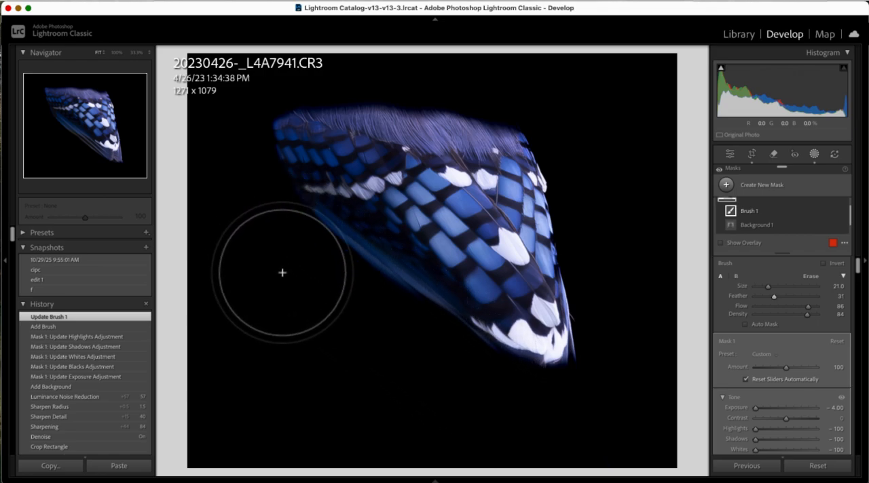
pyautogui.moveTo(624, 381); pyautogui.dragTo(629, 328)
pyautogui.scroll(-6, 664, 294)
pyautogui.scroll(-1, 625, 293)
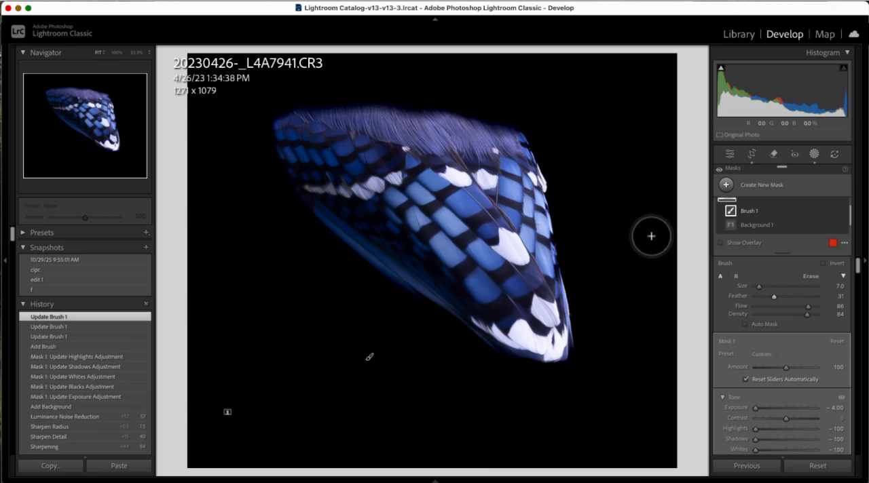
# Step: Rotate the crop to 45 degrees and reframe it around the upright wing at about 1271 x 1332 pixels
pyautogui.click(751, 155)
pyautogui.moveTo(555, 240); pyautogui.dragTo(483, 305)
pyautogui.moveTo(447, 229); pyautogui.dragTo(448, 218)
pyautogui.press('Return')
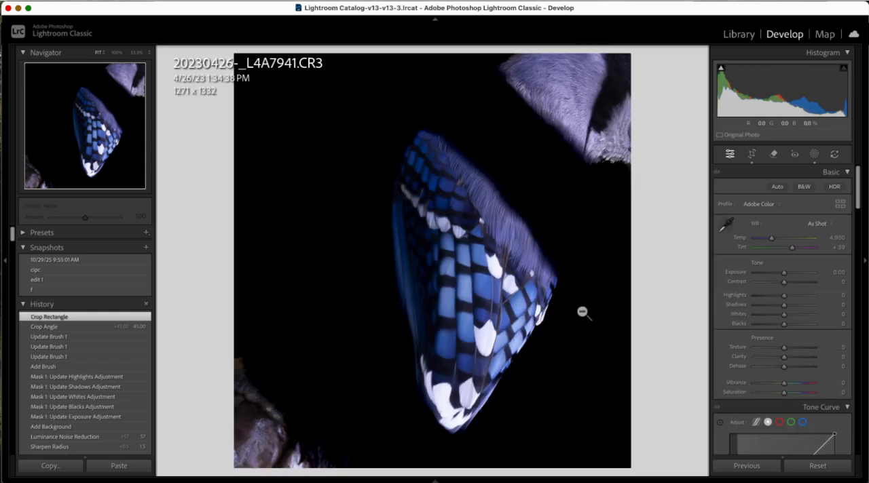
pyautogui.click(751, 154)
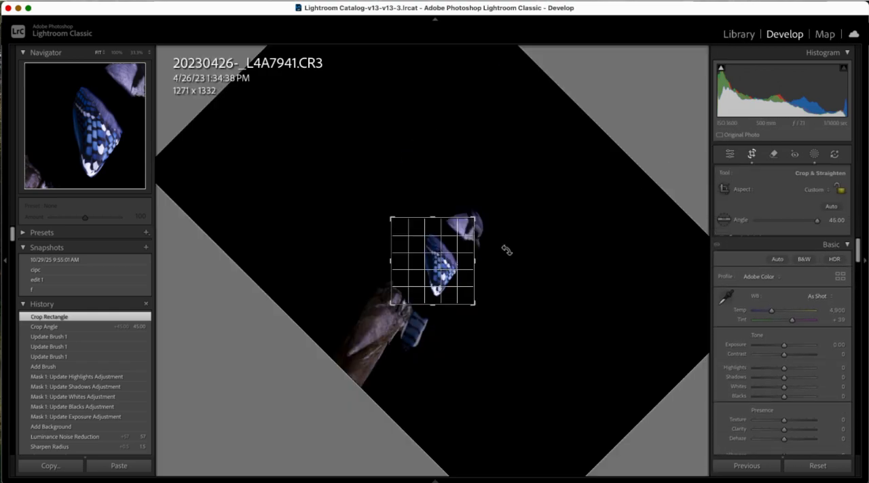
pyautogui.moveTo(472, 275); pyautogui.dragTo(465, 266)
pyautogui.press('Return')
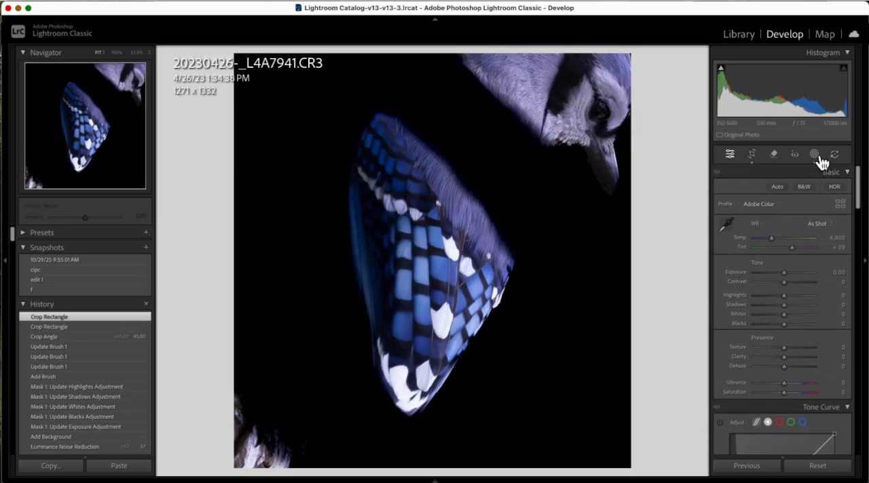
# Step: Extend the existing brush of the background mask over the bird's head and the perch remnants in the frame's corners
pyautogui.click(814, 157)
pyautogui.click(732, 212)
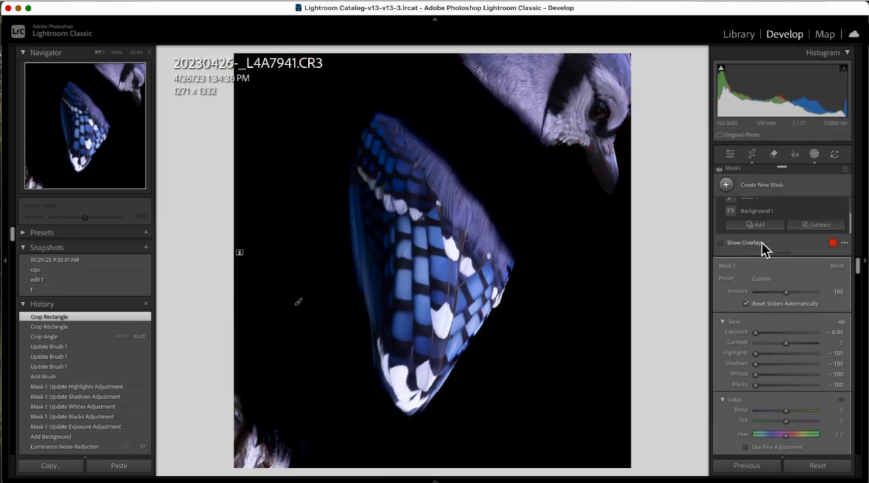
pyautogui.click(751, 199)
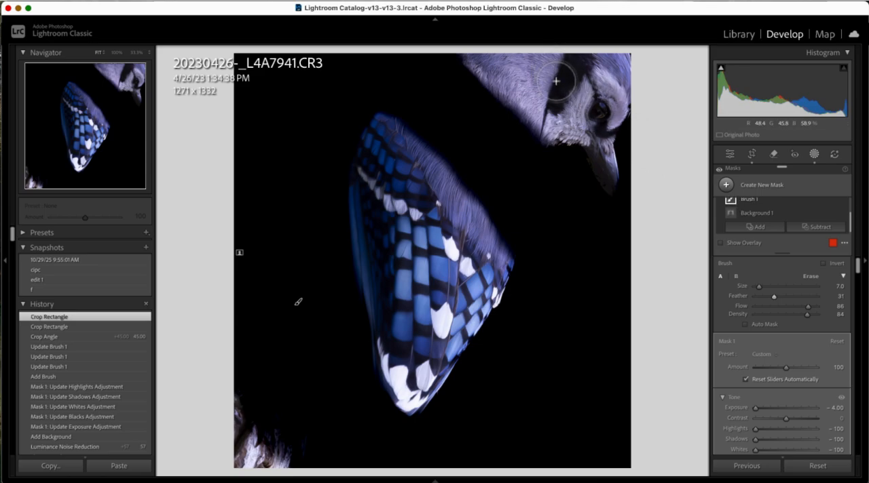
pyautogui.moveTo(544, 34)
pyautogui.mouseDown()
pyautogui.moveTo(527, 68)
pyautogui.moveTo(506, 55)
pyautogui.moveTo(591, 68)
pyautogui.moveTo(625, 155)
pyautogui.moveTo(621, 146)
pyautogui.moveTo(526, 121)
pyautogui.moveTo(609, 178)
pyautogui.moveTo(582, 466)
pyautogui.moveTo(296, 460)
pyautogui.moveTo(271, 446)
pyautogui.moveTo(240, 398)
pyautogui.moveTo(266, 413)
pyautogui.moveTo(537, 459)
pyautogui.moveTo(297, 361)
pyautogui.moveTo(330, 58)
pyautogui.moveTo(587, 124)
pyautogui.moveTo(590, 398)
pyautogui.moveTo(611, 380)
pyautogui.mouseUp()
# Step: Set the crop angle to 38.81 degrees and recentre the wing in the frame
pyautogui.click(752, 155)
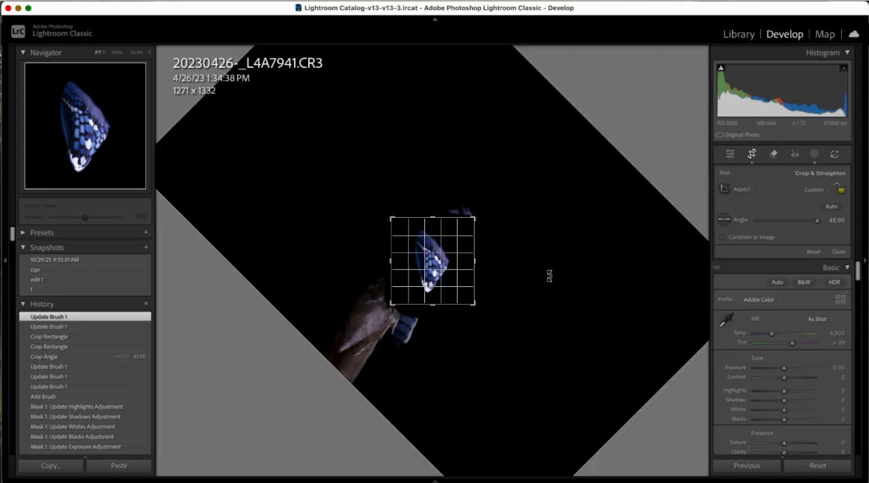
pyautogui.moveTo(541, 270)
pyautogui.mouseDown()
pyautogui.moveTo(545, 258)
pyautogui.moveTo(544, 265)
pyautogui.mouseUp()
pyautogui.moveTo(461, 272); pyautogui.dragTo(474, 273)
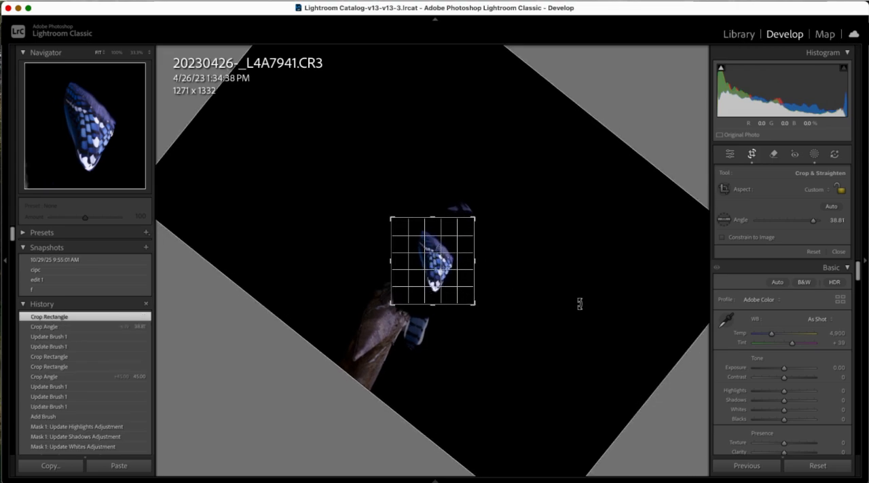
pyautogui.press('Return')
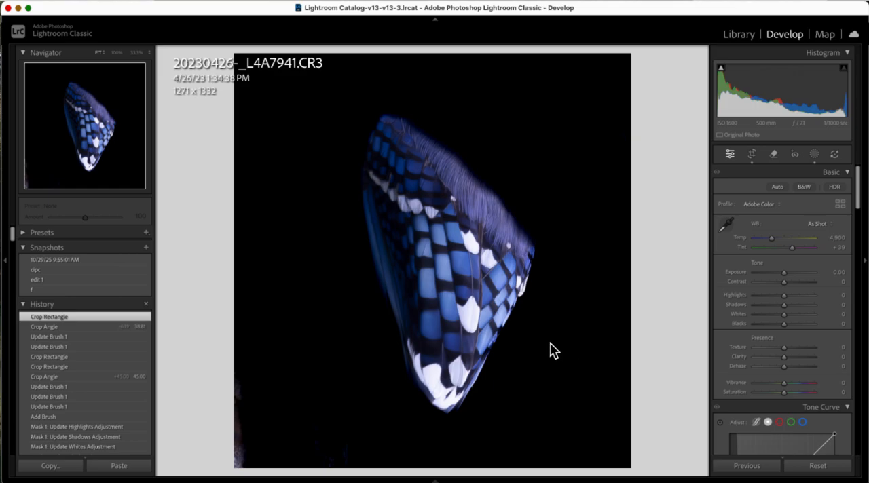
# Step: Set Highlights to -100, Whites to -26, Blacks to -16, Texture to +19, Clarity to +17, Dehaze to -1 and Exposure to -0.45
pyautogui.moveTo(784, 297); pyautogui.dragTo(783, 334)
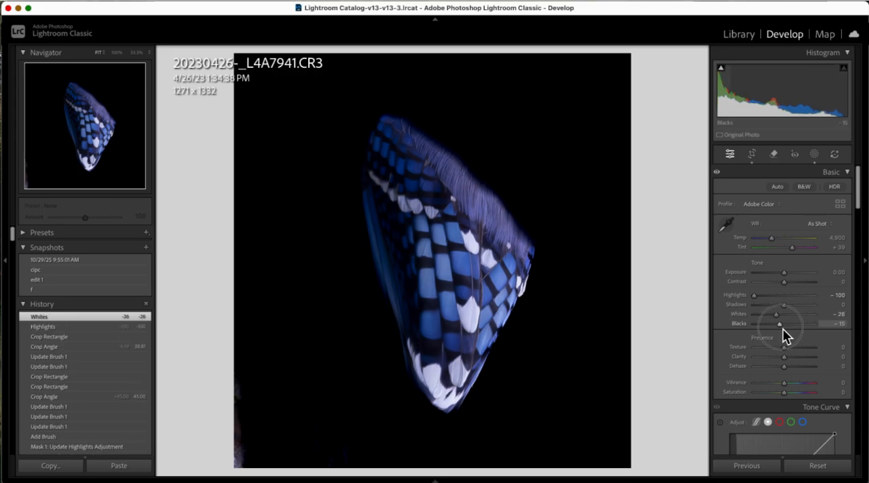
pyautogui.moveTo(783, 329); pyautogui.dragTo(792, 350)
pyautogui.moveTo(785, 357)
pyautogui.mouseDown()
pyautogui.moveTo(794, 360)
pyautogui.moveTo(738, 361)
pyautogui.moveTo(752, 371)
pyautogui.moveTo(795, 367)
pyautogui.moveTo(773, 371)
pyautogui.moveTo(784, 372)
pyautogui.mouseUp()
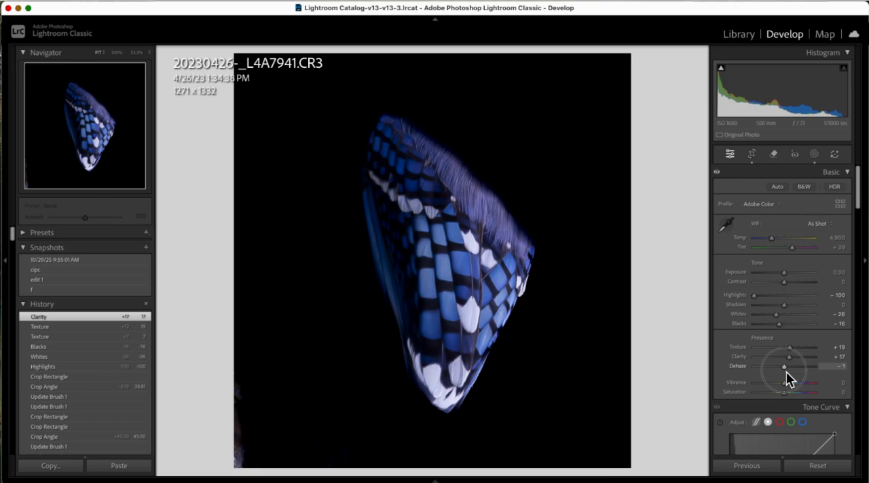
pyautogui.moveTo(788, 378); pyautogui.dragTo(787, 377)
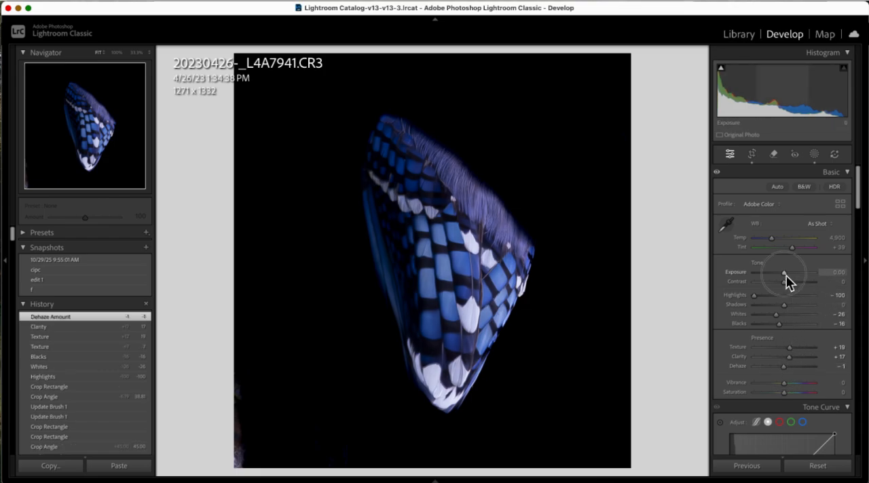
pyautogui.moveTo(784, 282)
pyautogui.mouseDown()
pyautogui.moveTo(793, 281)
pyautogui.moveTo(783, 280)
pyautogui.mouseUp()
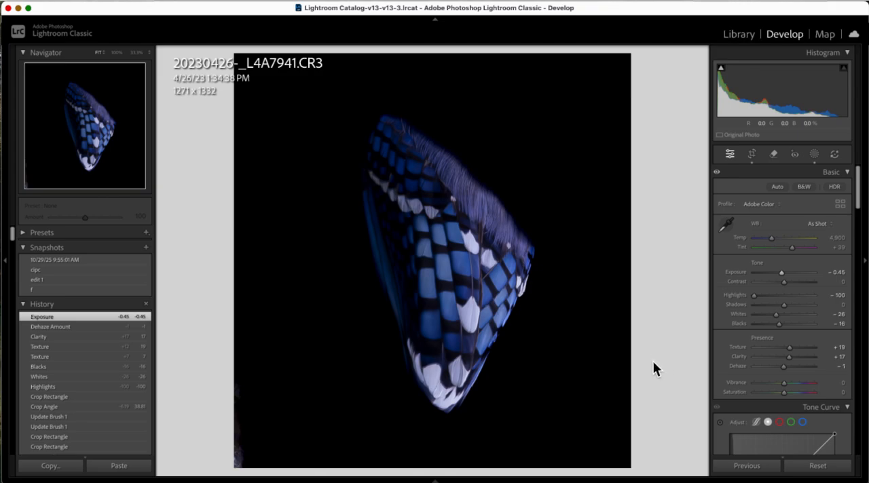
# Step: Start a new brush mask with size 20, Feather 71, Flow 45 and Density 44
pyautogui.press('k')
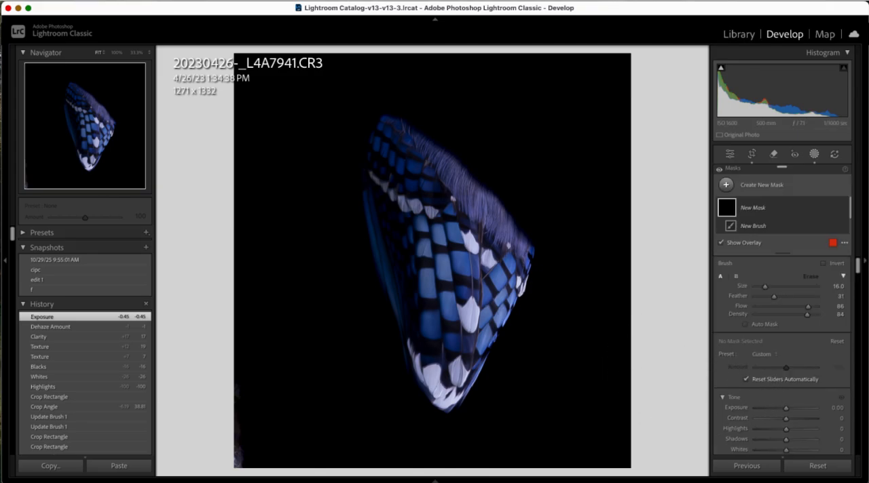
pyautogui.press(']')
pyautogui.press(']')
pyautogui.press(']')
pyautogui.press(']')
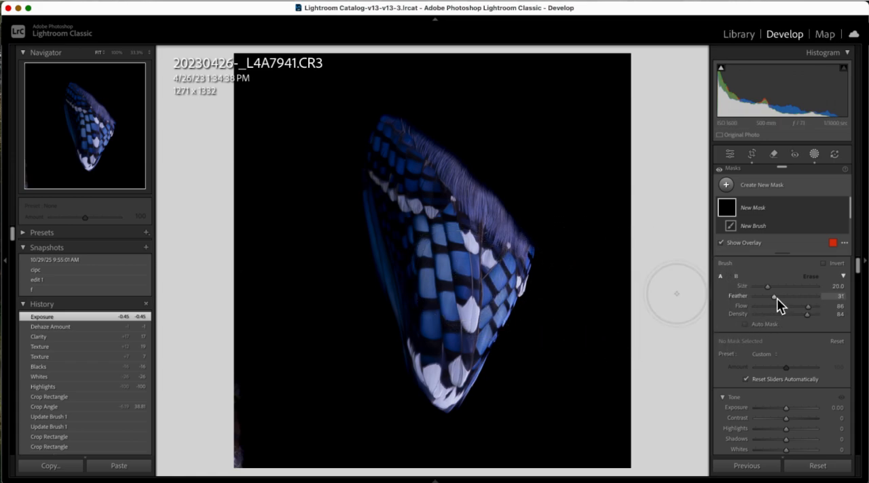
pyautogui.moveTo(800, 297)
pyautogui.mouseDown()
pyautogui.moveTo(806, 307)
pyautogui.moveTo(783, 317)
pyautogui.mouseUp()
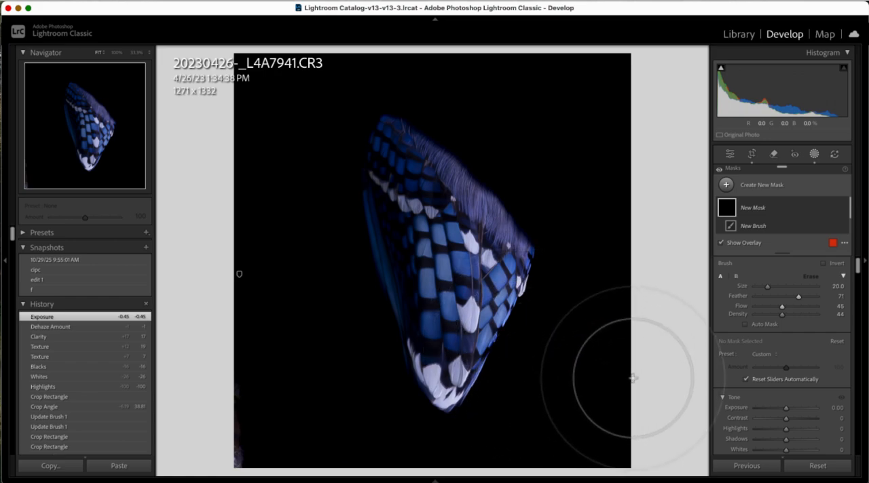
# Step: Set the new brush's Texture to -100 and paint over the dark feathers along the wing's upper left side
pyautogui.scroll(-2, 760, 397)
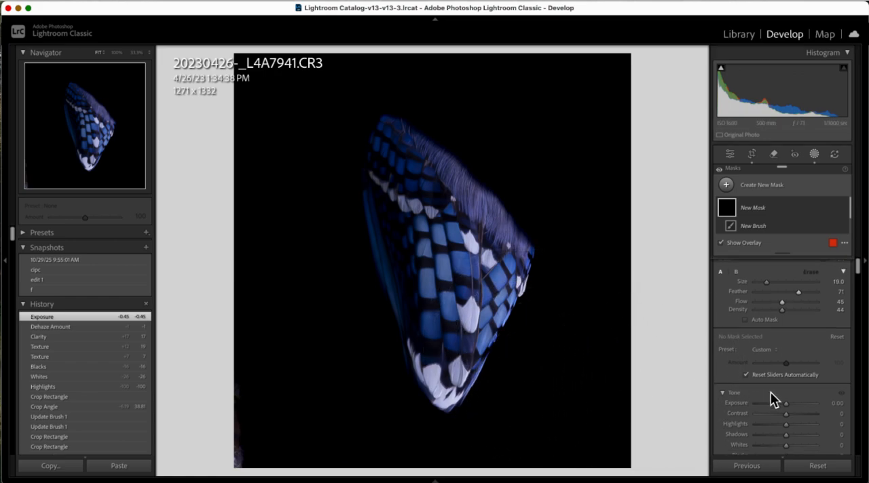
pyautogui.scroll(-5, 782, 397)
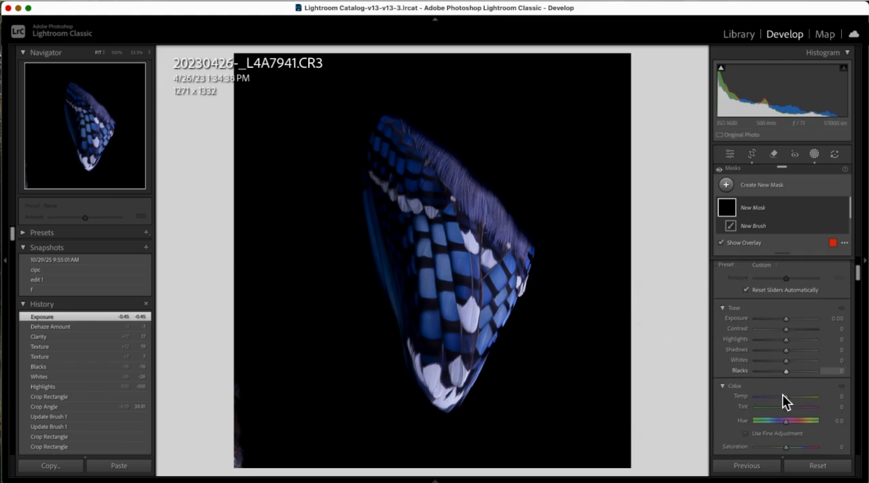
pyautogui.scroll(-1, 782, 401)
pyautogui.scroll(-4, 775, 360)
pyautogui.moveTo(787, 373); pyautogui.dragTo(754, 375)
pyautogui.moveTo(407, 174)
pyautogui.mouseDown()
pyautogui.moveTo(394, 157)
pyautogui.moveTo(426, 187)
pyautogui.moveTo(383, 200)
pyautogui.moveTo(403, 299)
pyautogui.moveTo(400, 252)
pyautogui.moveTo(383, 214)
pyautogui.moveTo(401, 290)
pyautogui.moveTo(390, 153)
pyautogui.moveTo(427, 190)
pyautogui.moveTo(398, 166)
pyautogui.moveTo(409, 176)
pyautogui.moveTo(393, 216)
pyautogui.moveTo(400, 283)
pyautogui.mouseUp()
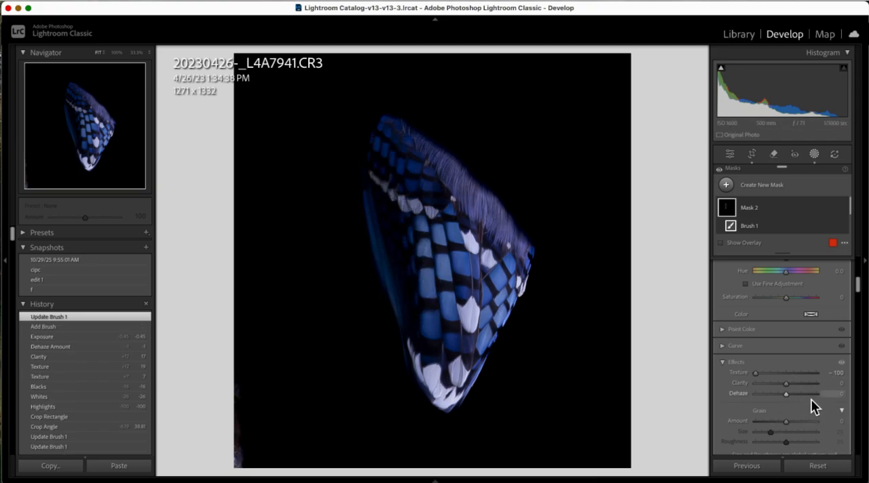
# Step: Set the left-side feather mask's Whites to 12, Contrast to 12, Highlights to 14 and Shadows to 56
pyautogui.scroll(3, 799, 377)
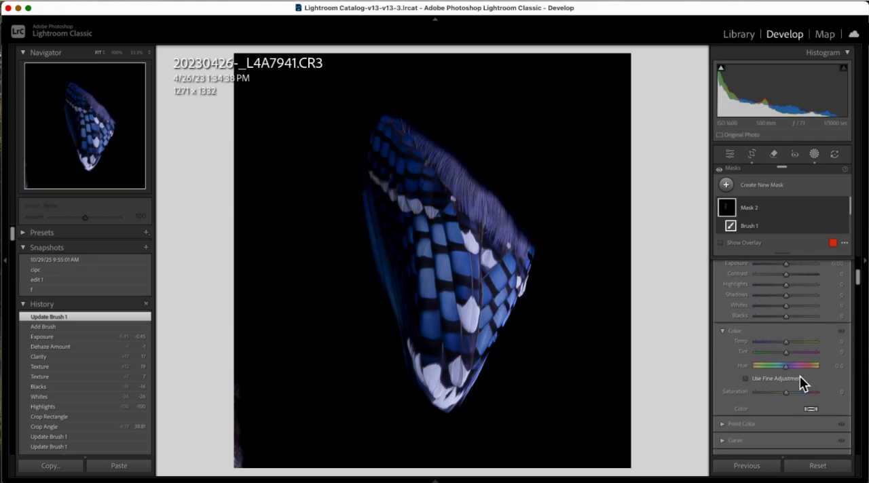
pyautogui.moveTo(790, 308)
pyautogui.mouseDown()
pyautogui.moveTo(819, 314)
pyautogui.moveTo(792, 319)
pyautogui.mouseUp()
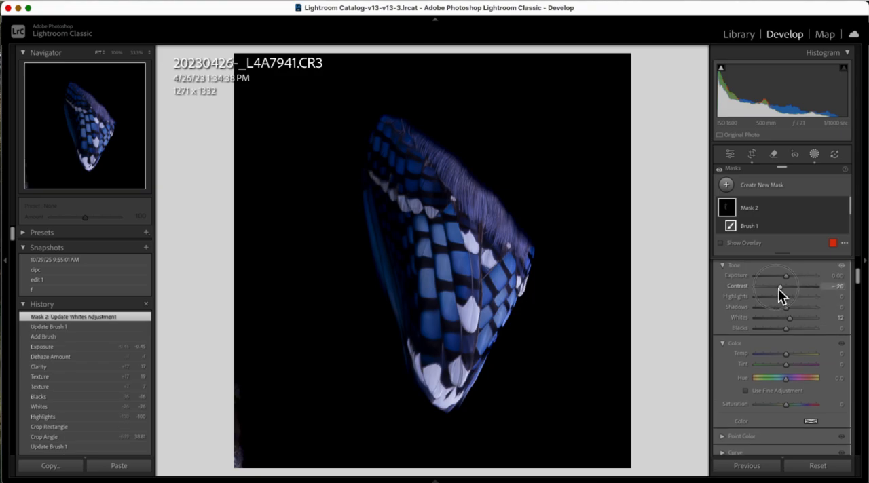
pyautogui.moveTo(787, 301); pyautogui.dragTo(808, 314)
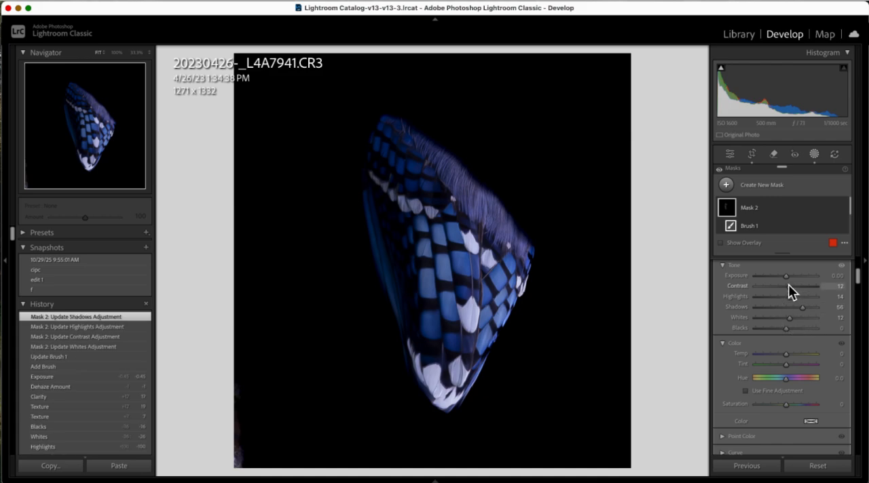
# Step: Raise the left-side feather mask's Exposure to 2.26 and brush more of the dark feathers into it
pyautogui.moveTo(787, 278); pyautogui.dragTo(807, 281)
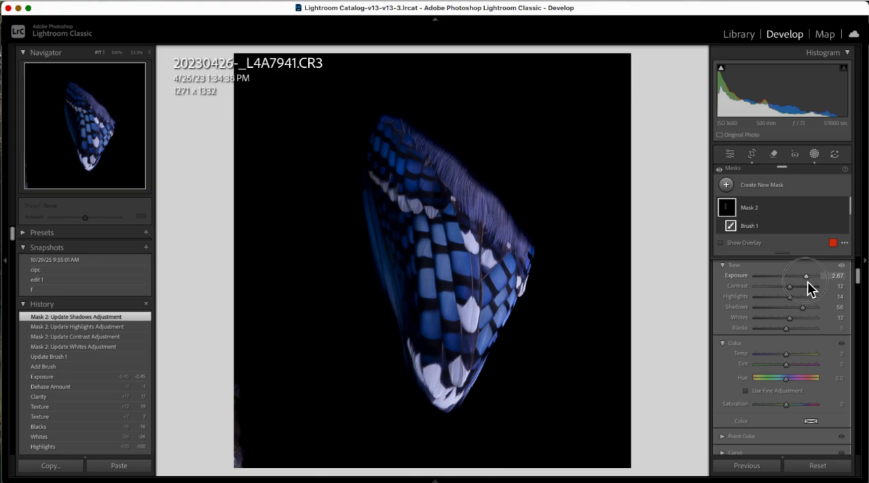
pyautogui.moveTo(808, 281)
pyautogui.mouseDown()
pyautogui.moveTo(757, 282)
pyautogui.moveTo(796, 283)
pyautogui.mouseUp()
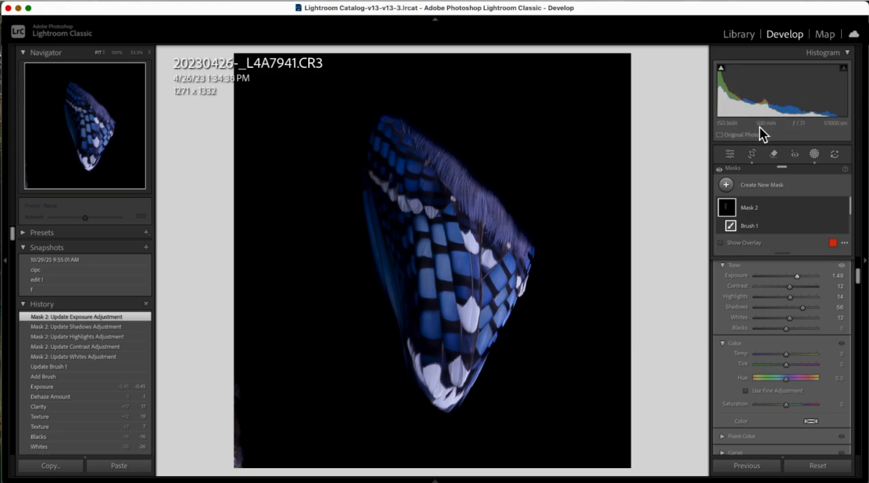
pyautogui.moveTo(797, 277); pyautogui.dragTo(803, 279)
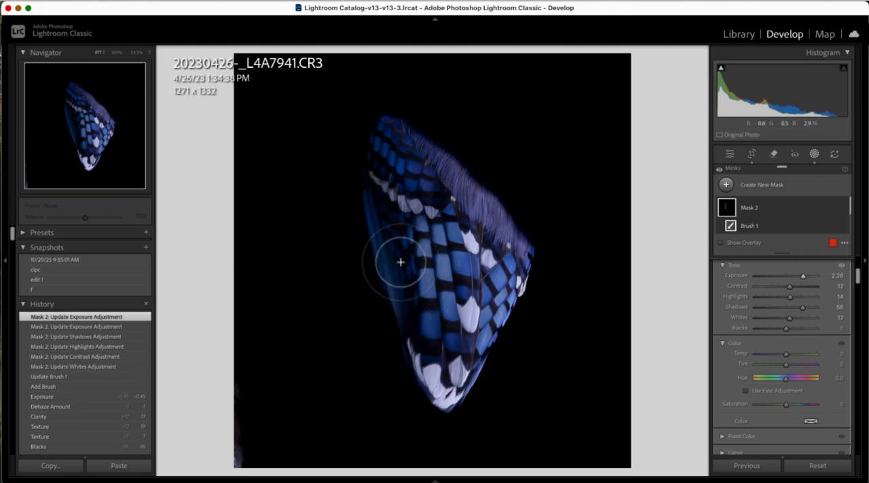
pyautogui.click(388, 195)
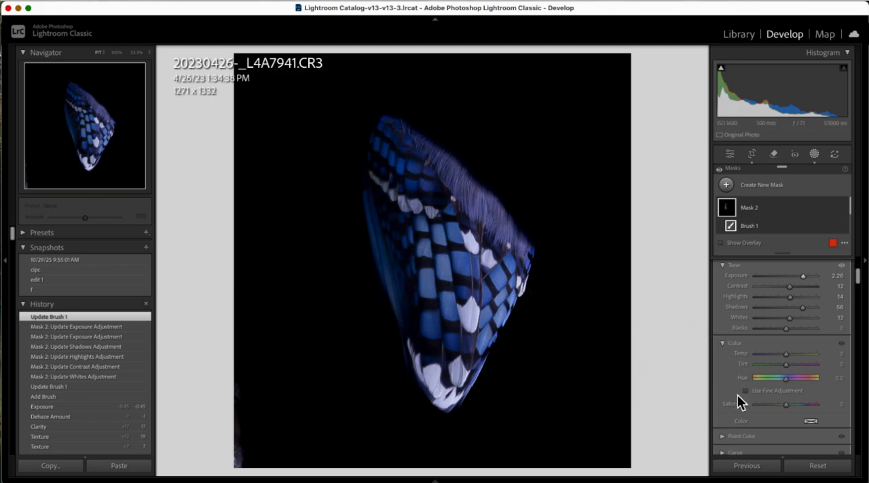
pyautogui.press('Escape')
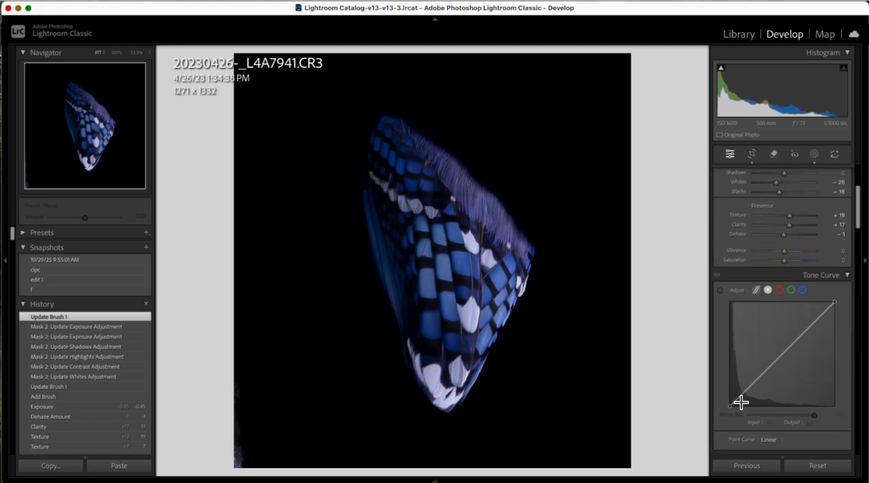
# Step: Create another brush mask with Clarity 47 and Texture 27, paint it over the wing's central patterned feathers, and hide the overlay
pyautogui.press('k')
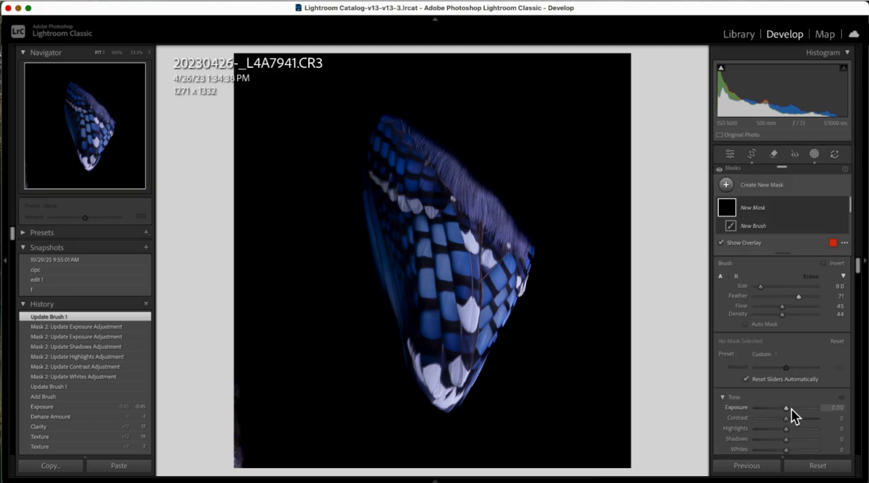
pyautogui.scroll(-10, 796, 395)
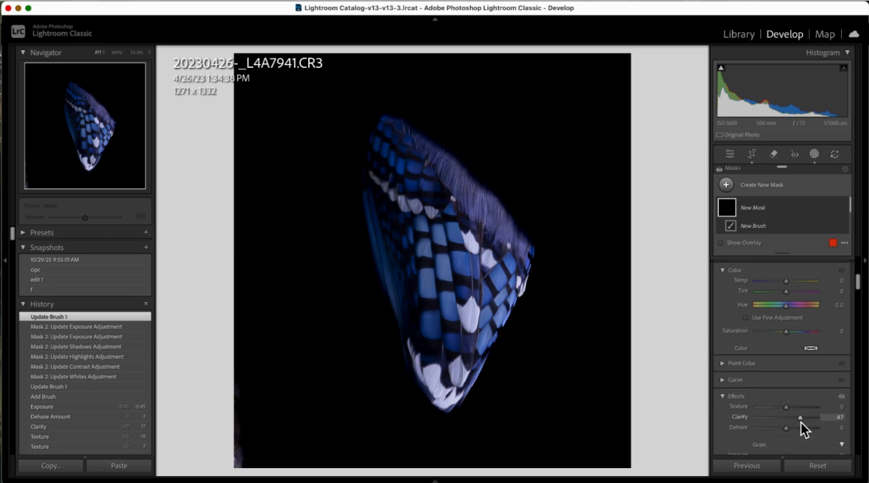
pyautogui.click(794, 407)
pyautogui.moveTo(443, 269)
pyautogui.mouseDown()
pyautogui.moveTo(458, 242)
pyautogui.moveTo(470, 265)
pyautogui.moveTo(469, 314)
pyautogui.moveTo(481, 319)
pyautogui.moveTo(508, 288)
pyautogui.moveTo(478, 258)
pyautogui.moveTo(453, 286)
pyautogui.moveTo(433, 278)
pyautogui.moveTo(453, 358)
pyautogui.moveTo(480, 303)
pyautogui.moveTo(503, 292)
pyautogui.mouseUp()
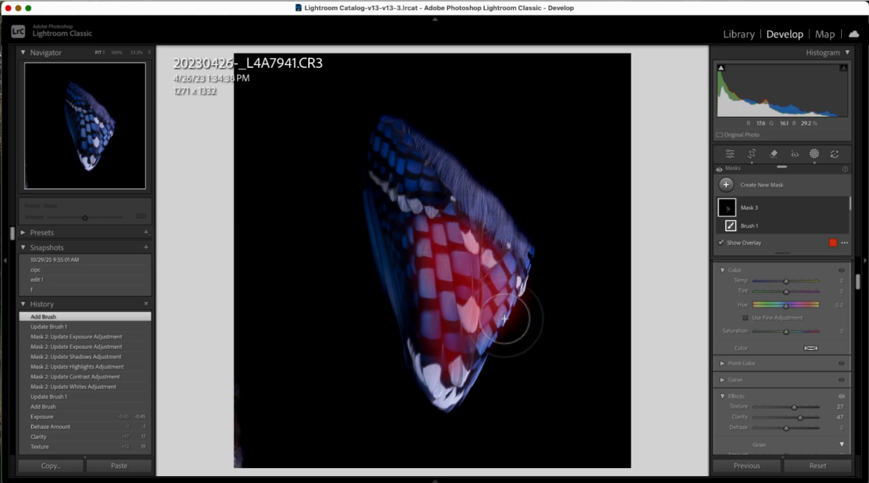
pyautogui.moveTo(463, 356); pyautogui.dragTo(512, 310)
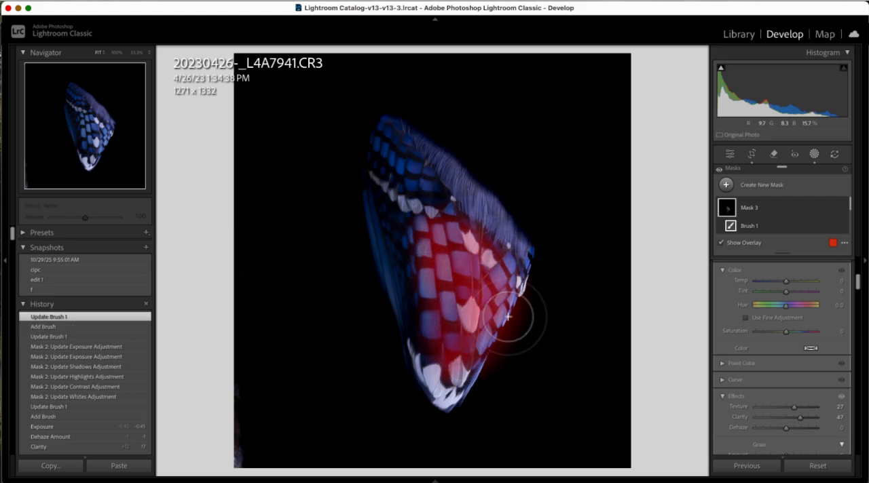
pyautogui.click(722, 245)
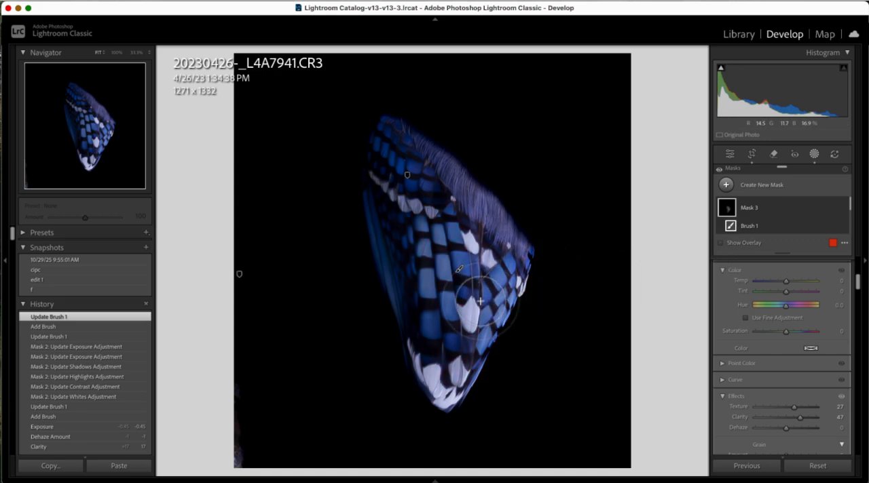
# Step: Set the central feather mask's Dehaze to 45 and close masking
pyautogui.scroll(-2, 825, 380)
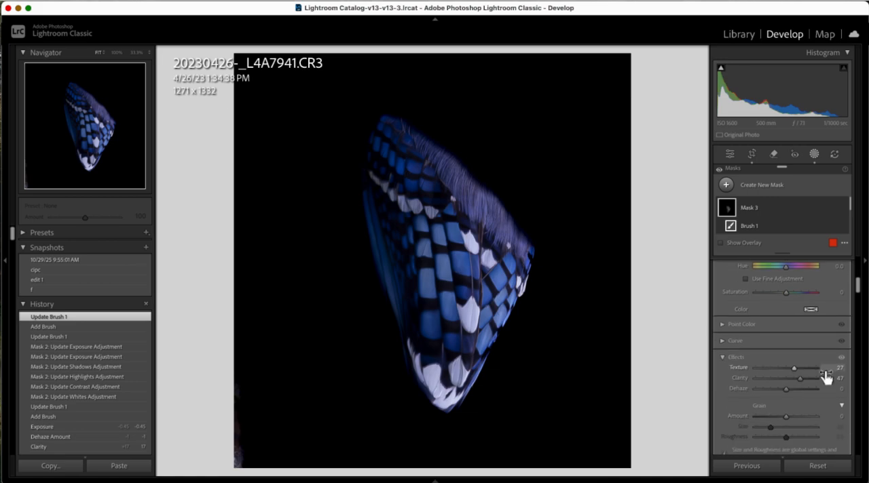
pyautogui.moveTo(793, 391); pyautogui.dragTo(799, 410)
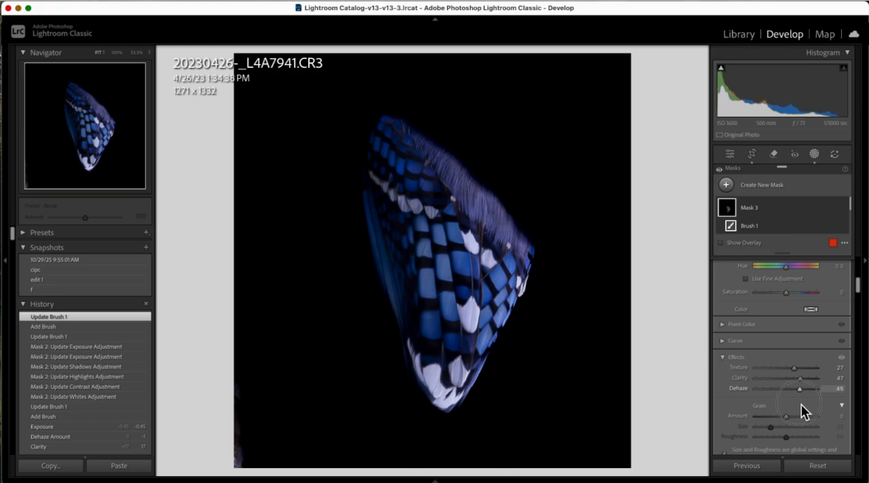
pyautogui.click(694, 399)
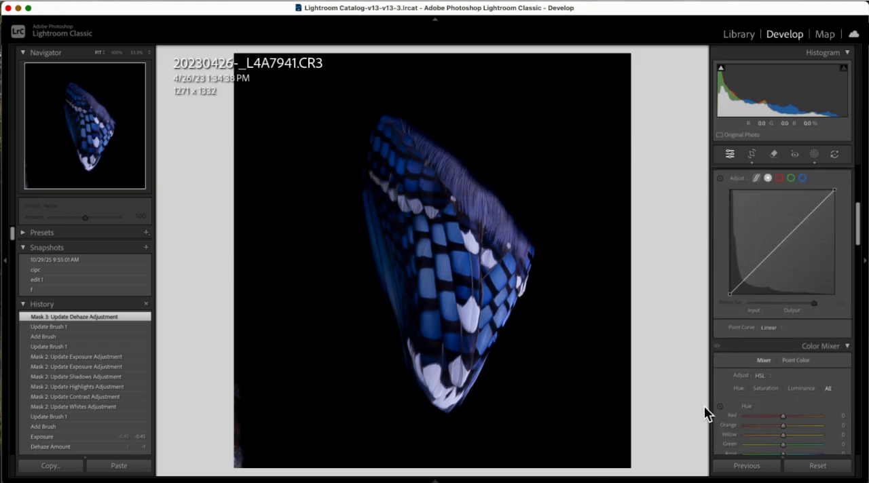
# Step: Create a new brush mask with Texture -100 and paint it along the purple fringe on the wing's upper right edge
pyautogui.press('k')
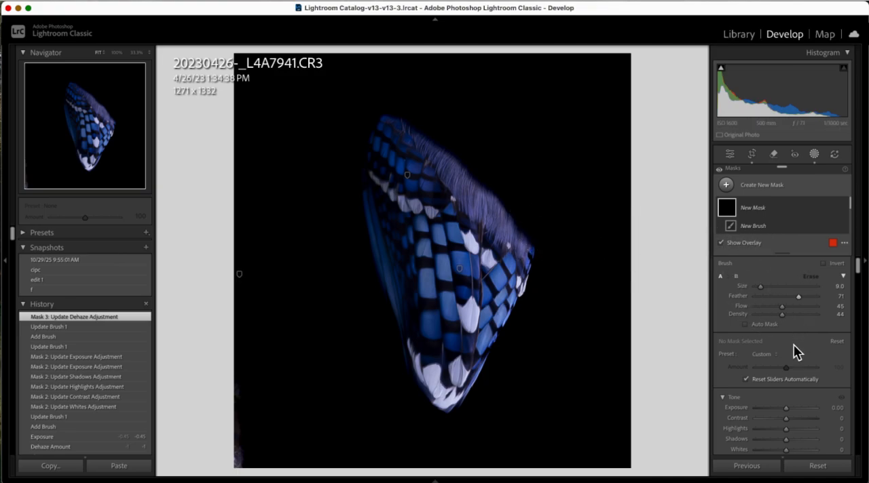
pyautogui.scroll(-3, 787, 382)
pyautogui.scroll(2, 791, 383)
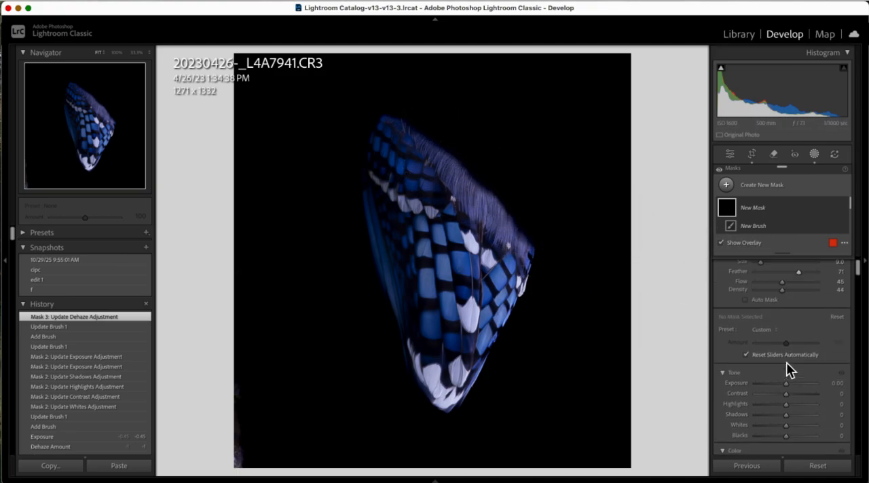
pyautogui.scroll(-6, 787, 367)
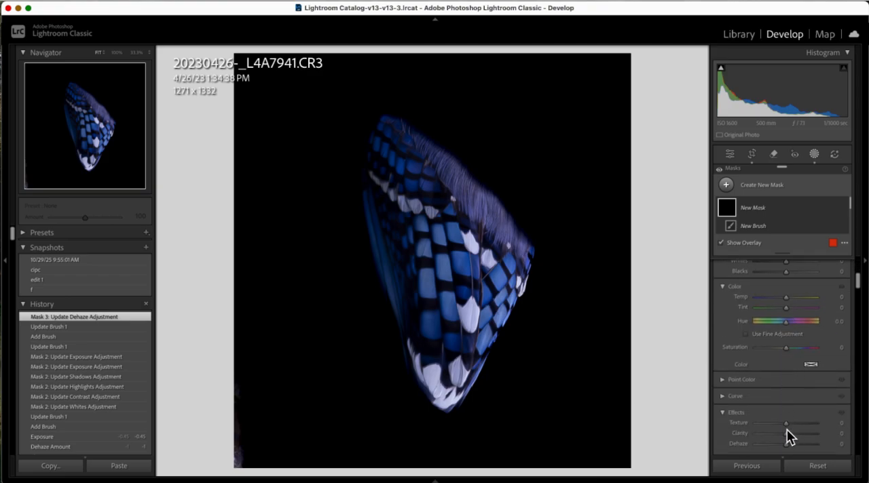
pyautogui.moveTo(787, 423); pyautogui.dragTo(718, 418)
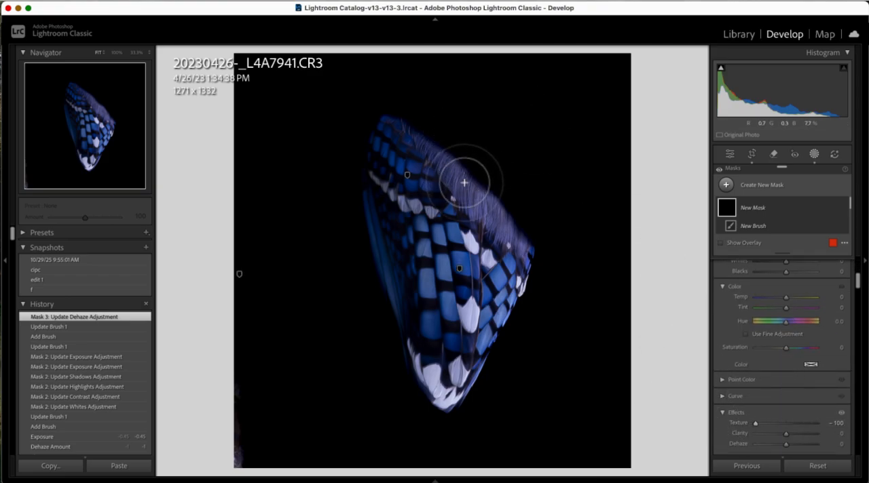
pyautogui.moveTo(475, 207)
pyautogui.mouseDown()
pyautogui.moveTo(526, 260)
pyautogui.moveTo(405, 128)
pyautogui.moveTo(520, 241)
pyautogui.moveTo(483, 204)
pyautogui.moveTo(530, 227)
pyautogui.moveTo(488, 202)
pyautogui.moveTo(445, 149)
pyautogui.moveTo(392, 120)
pyautogui.moveTo(533, 243)
pyautogui.moveTo(478, 184)
pyautogui.moveTo(403, 131)
pyautogui.moveTo(527, 251)
pyautogui.moveTo(488, 225)
pyautogui.moveTo(448, 158)
pyautogui.moveTo(403, 124)
pyautogui.moveTo(518, 235)
pyautogui.moveTo(525, 245)
pyautogui.moveTo(496, 227)
pyautogui.moveTo(521, 251)
pyautogui.moveTo(433, 136)
pyautogui.moveTo(518, 234)
pyautogui.mouseUp()
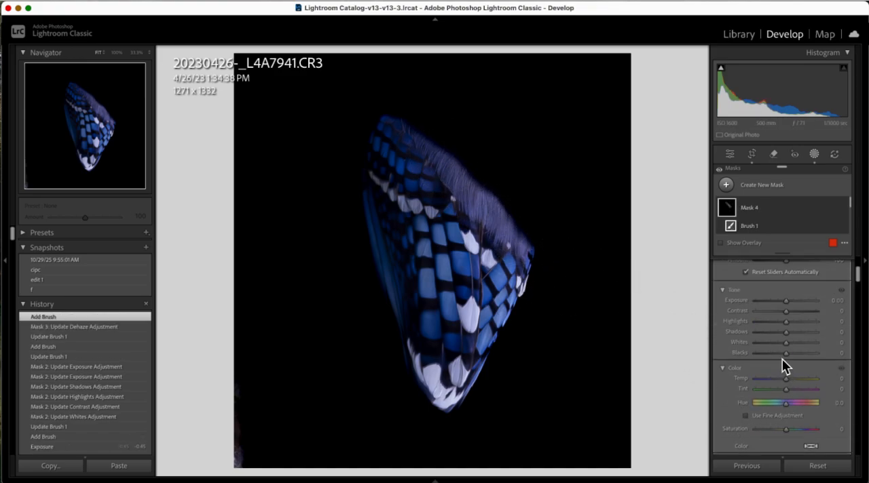
# Step: Set the purple fringe mask's Whites to 100 and close masking
pyautogui.moveTo(809, 349); pyautogui.dragTo(729, 379)
pyautogui.moveTo(790, 379); pyautogui.dragTo(830, 379)
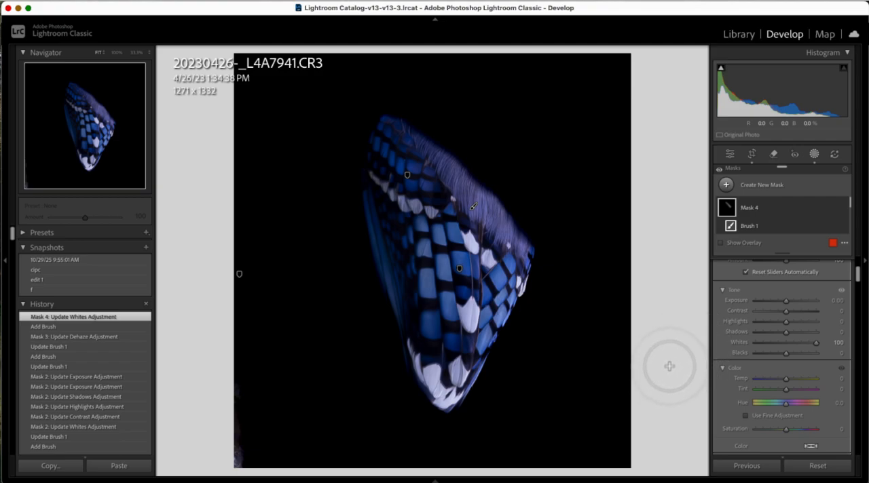
pyautogui.press('d')
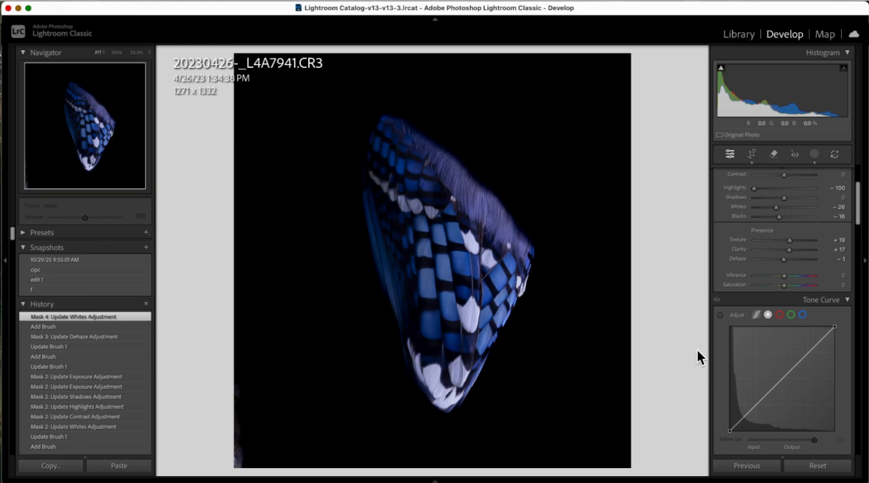
# Step: Start a new darkening brush mask with Exposure -4.00, Whites -100 and Blacks -100
pyautogui.press('k')
pyautogui.scroll(-5, 806, 347)
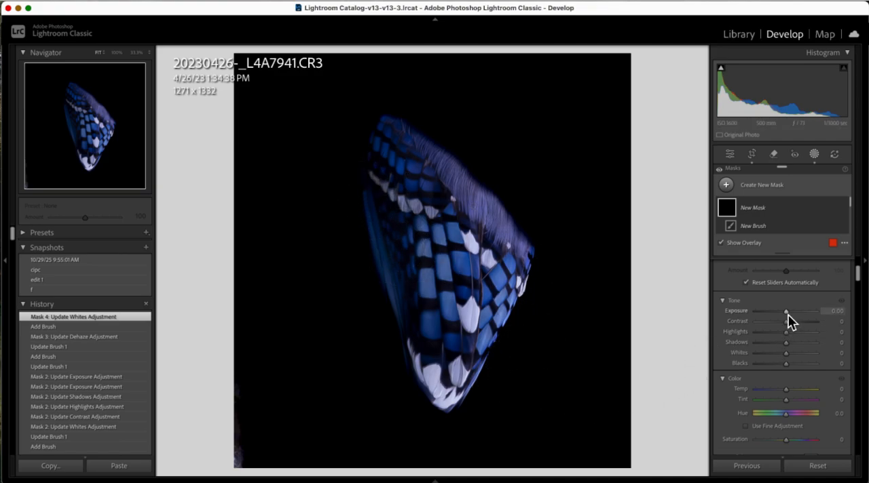
pyautogui.scroll(3, 789, 316)
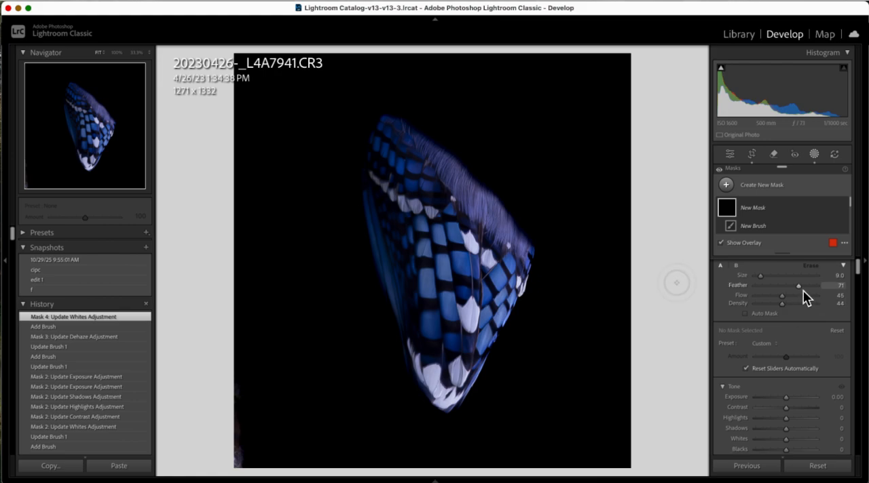
pyautogui.scroll(-2, 790, 370)
pyautogui.moveTo(771, 360); pyautogui.dragTo(754, 355)
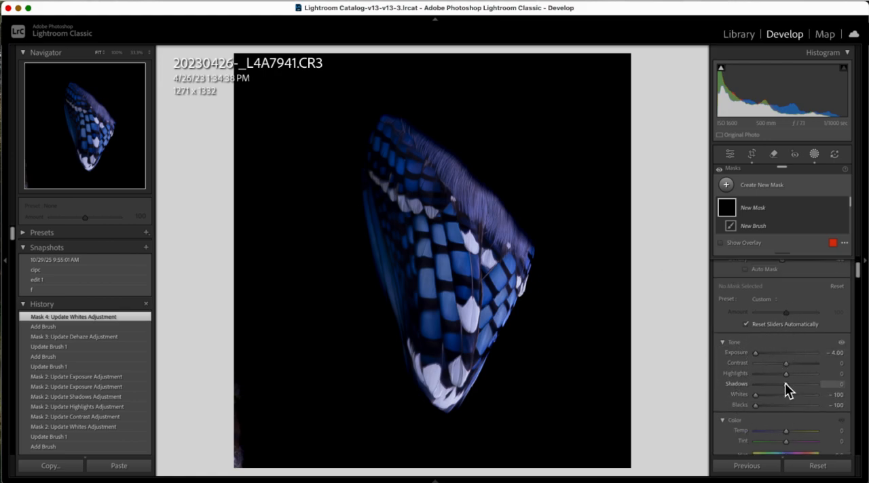
# Step: Set the darkening brush's Highlights and Shadows to -100 and Contrast to 100, and paint around the wing's outer edges
pyautogui.scroll(1, 781, 388)
pyautogui.moveTo(789, 392); pyautogui.dragTo(844, 378)
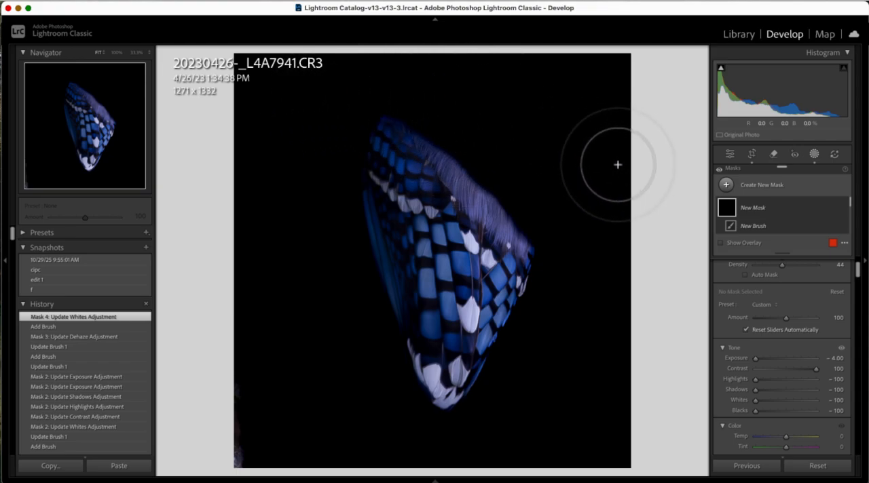
pyautogui.moveTo(530, 422)
pyautogui.mouseDown()
pyautogui.moveTo(499, 448)
pyautogui.moveTo(576, 293)
pyautogui.mouseUp()
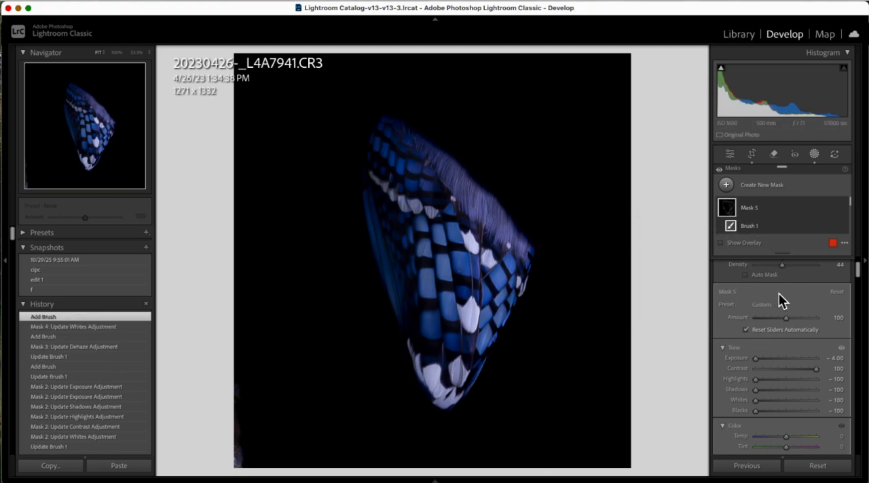
pyautogui.scroll(2, 780, 299)
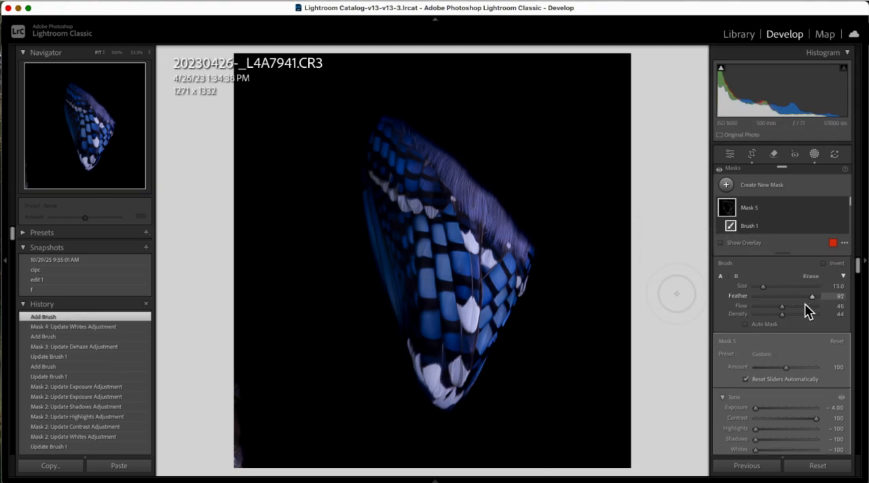
# Step: Set the darkening brush to Flow 23, Density 25 and Size 9.0, and paint along the wing's right edge
pyautogui.moveTo(782, 306); pyautogui.dragTo(770, 315)
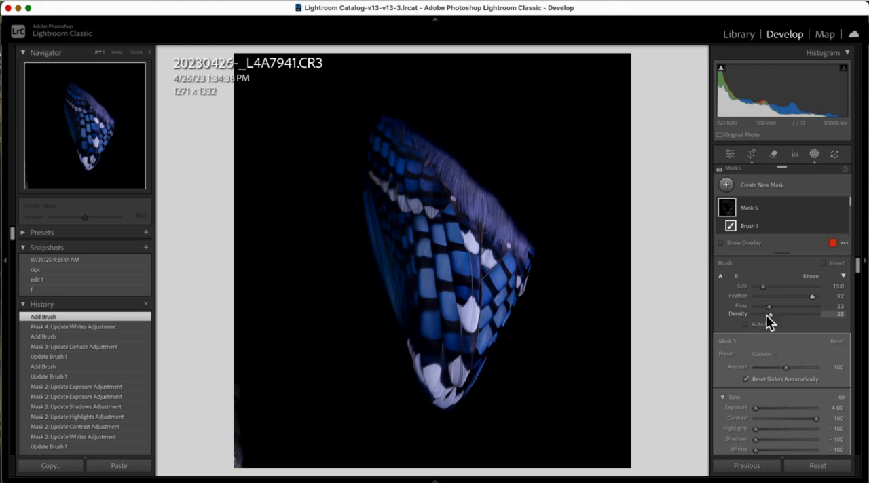
pyautogui.scroll(-4, 550, 210)
pyautogui.moveTo(550, 232)
pyautogui.mouseDown()
pyautogui.moveTo(529, 219)
pyautogui.moveTo(498, 195)
pyautogui.moveTo(482, 154)
pyautogui.moveTo(462, 154)
pyautogui.moveTo(430, 120)
pyautogui.moveTo(380, 112)
pyautogui.moveTo(404, 108)
pyautogui.moveTo(531, 144)
pyautogui.moveTo(566, 210)
pyautogui.moveTo(557, 284)
pyautogui.moveTo(531, 335)
pyautogui.moveTo(524, 374)
pyautogui.moveTo(529, 335)
pyautogui.moveTo(494, 393)
pyautogui.moveTo(473, 397)
pyautogui.moveTo(467, 388)
pyautogui.moveTo(502, 364)
pyautogui.mouseUp()
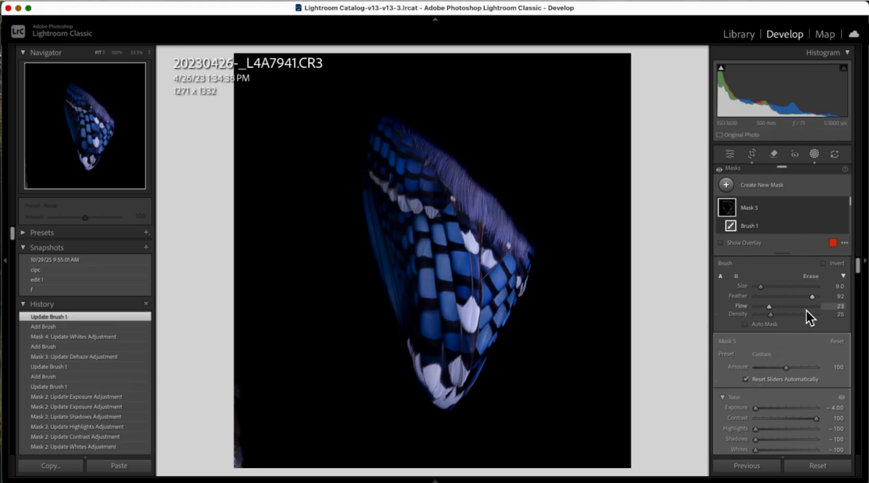
# Step: Raise the brush's Flow to 48 and Density to 45, paint the wing's lower right edge, and close masking
pyautogui.click(783, 315)
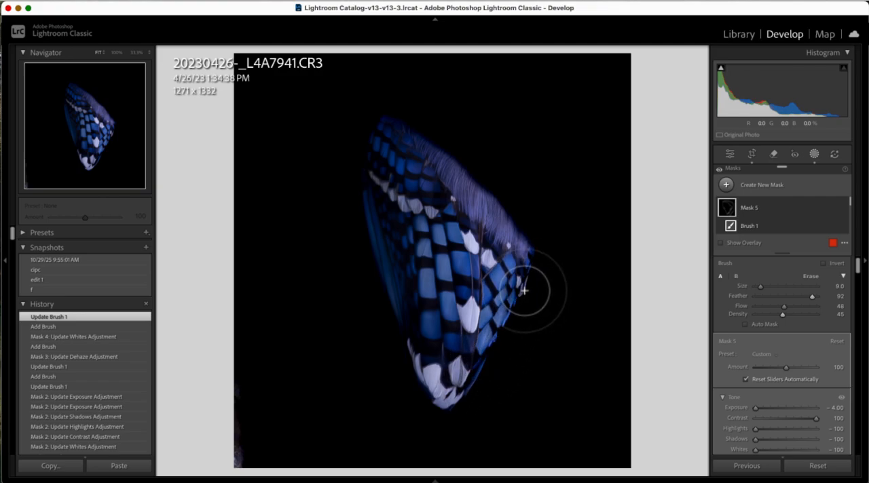
pyautogui.moveTo(530, 370)
pyautogui.mouseDown()
pyautogui.moveTo(461, 438)
pyautogui.moveTo(443, 442)
pyautogui.moveTo(499, 433)
pyautogui.moveTo(621, 381)
pyautogui.moveTo(593, 392)
pyautogui.moveTo(648, 409)
pyautogui.mouseUp()
pyautogui.press('k')
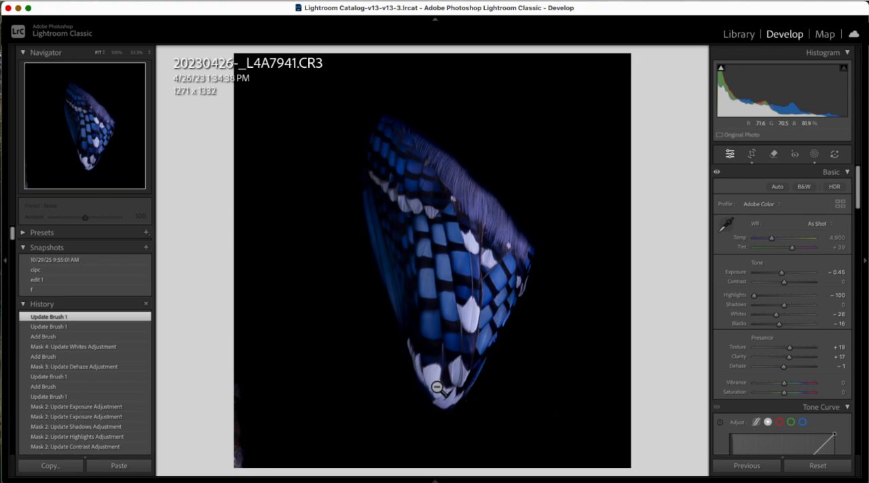
# Step: Create a new brush mask with Shadows -59 and paint it over the white feathers at the wing's lower tip
pyautogui.press('k')
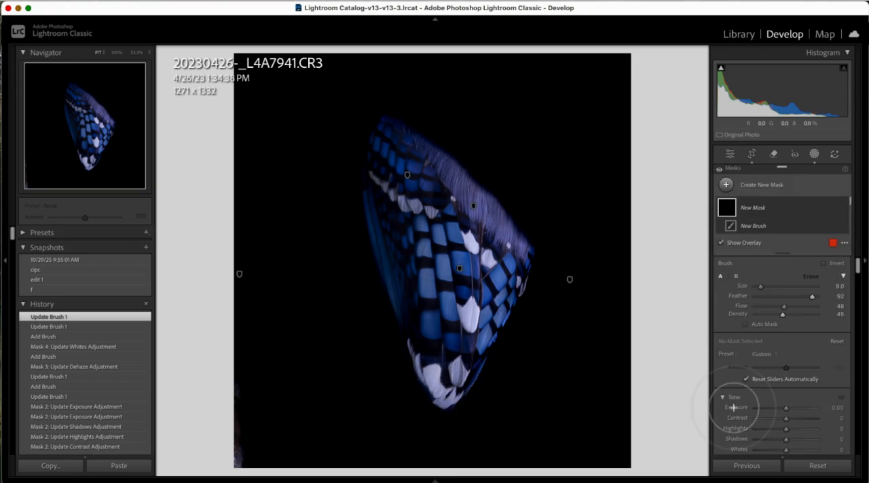
pyautogui.scroll(-2, 777, 391)
pyautogui.moveTo(785, 382); pyautogui.dragTo(768, 382)
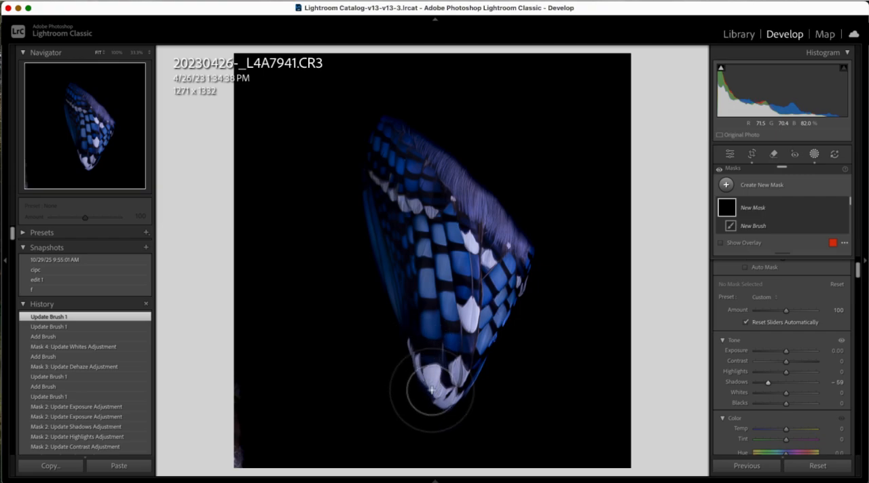
pyautogui.moveTo(544, 415); pyautogui.dragTo(545, 417)
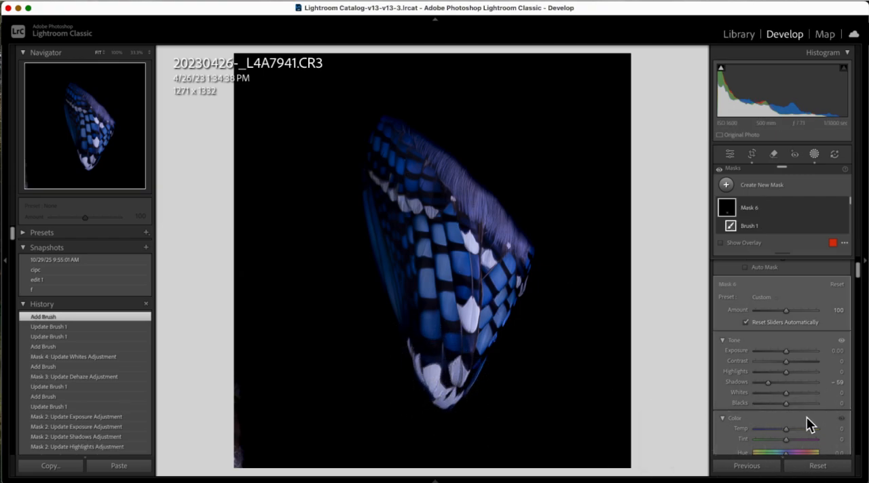
# Step: Set the wing-tip mask's Whites to -100 and Exposure to -0.81, and close masking
pyautogui.moveTo(796, 406); pyautogui.dragTo(732, 411)
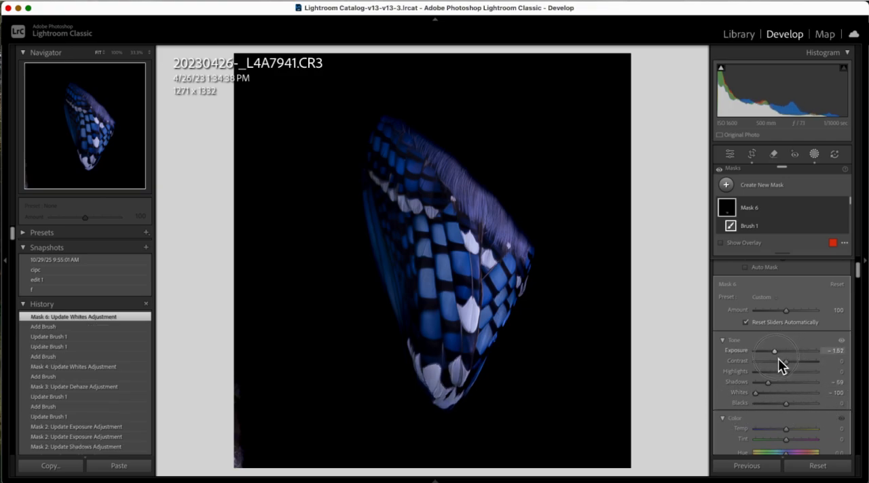
pyautogui.moveTo(778, 366)
pyautogui.mouseDown()
pyautogui.moveTo(792, 358)
pyautogui.moveTo(784, 362)
pyautogui.mouseUp()
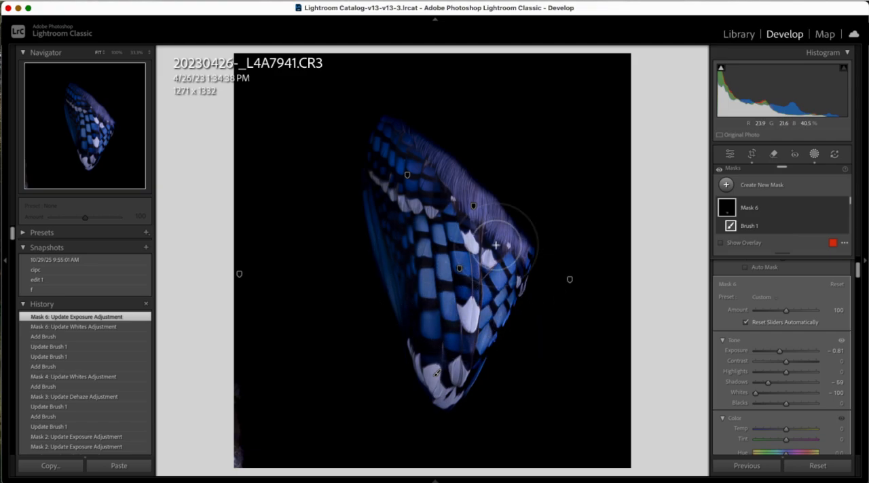
pyautogui.click(694, 460)
pyautogui.press('Escape')
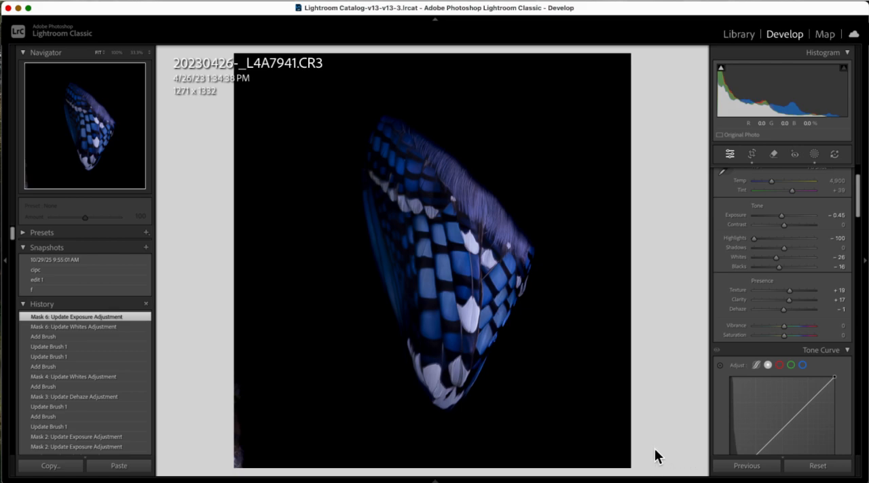
# Step: Create a new warming brush mask with Temp 36 and paint it over the white and blue feathers in the wing's centre
pyautogui.press('k')
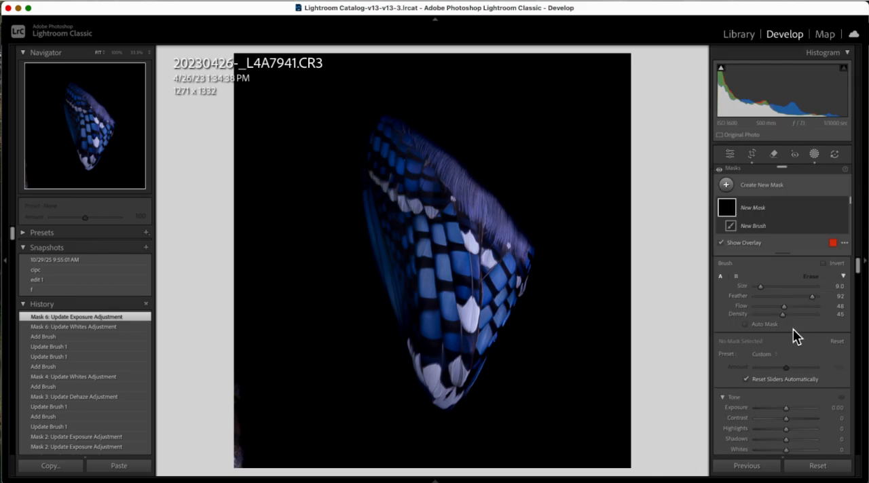
pyautogui.scroll(-1, 796, 337)
pyautogui.scroll(1, 793, 330)
pyautogui.scroll(-5, 794, 336)
pyautogui.moveTo(789, 332)
pyautogui.mouseDown()
pyautogui.moveTo(798, 332)
pyautogui.moveTo(791, 341)
pyautogui.moveTo(800, 338)
pyautogui.mouseUp()
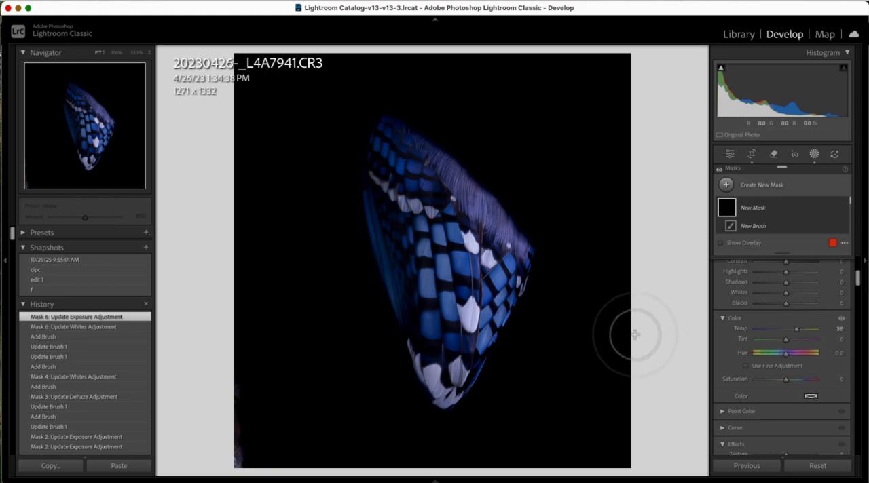
pyautogui.moveTo(463, 320)
pyautogui.mouseDown()
pyautogui.moveTo(498, 264)
pyautogui.moveTo(464, 257)
pyautogui.moveTo(406, 221)
pyautogui.moveTo(419, 242)
pyautogui.moveTo(448, 259)
pyautogui.moveTo(459, 362)
pyautogui.moveTo(451, 377)
pyautogui.moveTo(490, 306)
pyautogui.moveTo(474, 256)
pyautogui.moveTo(429, 206)
pyautogui.moveTo(450, 323)
pyautogui.moveTo(413, 222)
pyautogui.moveTo(410, 231)
pyautogui.moveTo(491, 259)
pyautogui.moveTo(465, 329)
pyautogui.moveTo(442, 205)
pyautogui.moveTo(462, 221)
pyautogui.moveTo(462, 300)
pyautogui.moveTo(443, 270)
pyautogui.moveTo(451, 338)
pyautogui.mouseUp()
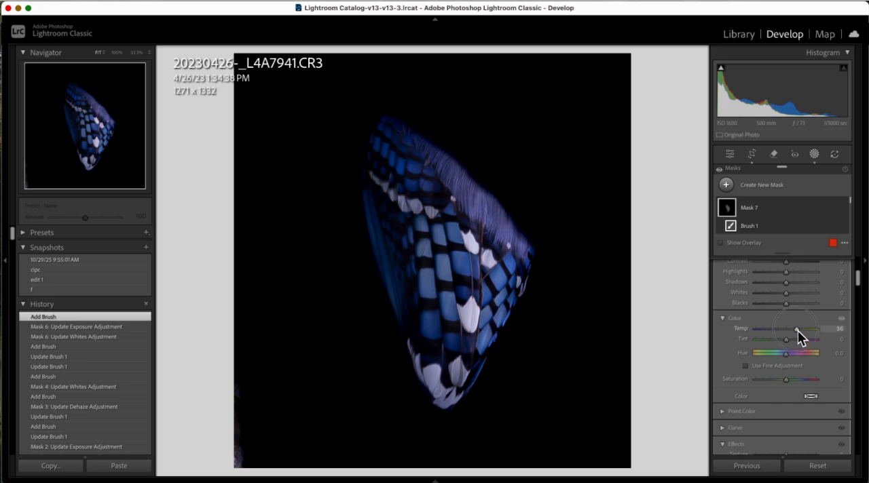
# Step: Set the warming mask's Temp to 85 and Exposure to -0.13
pyautogui.moveTo(820, 331)
pyautogui.mouseDown()
pyautogui.moveTo(759, 341)
pyautogui.moveTo(823, 351)
pyautogui.moveTo(815, 345)
pyautogui.mouseUp()
pyautogui.scroll(3, 816, 343)
pyautogui.scroll(-3, 816, 336)
pyautogui.scroll(4, 815, 334)
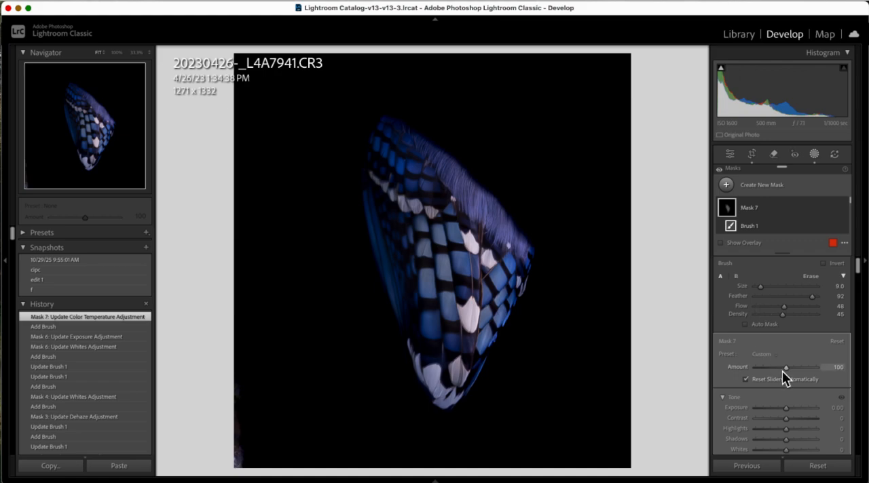
pyautogui.scroll(-3, 783, 371)
pyautogui.moveTo(787, 343)
pyautogui.mouseDown()
pyautogui.moveTo(794, 352)
pyautogui.moveTo(787, 352)
pyautogui.mouseUp()
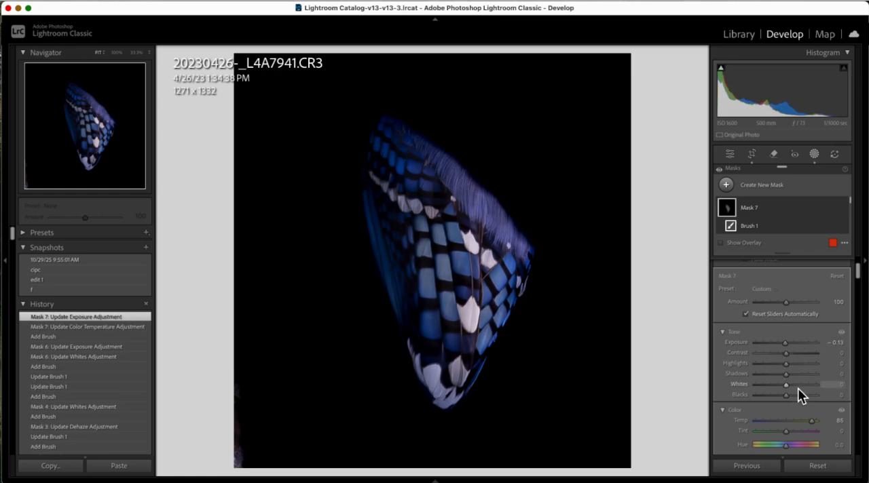
# Step: Set the warming mask's Tint to 13 after trying strongly green values, and close masking
pyautogui.scroll(-2, 798, 389)
pyautogui.moveTo(788, 393); pyautogui.dragTo(771, 403)
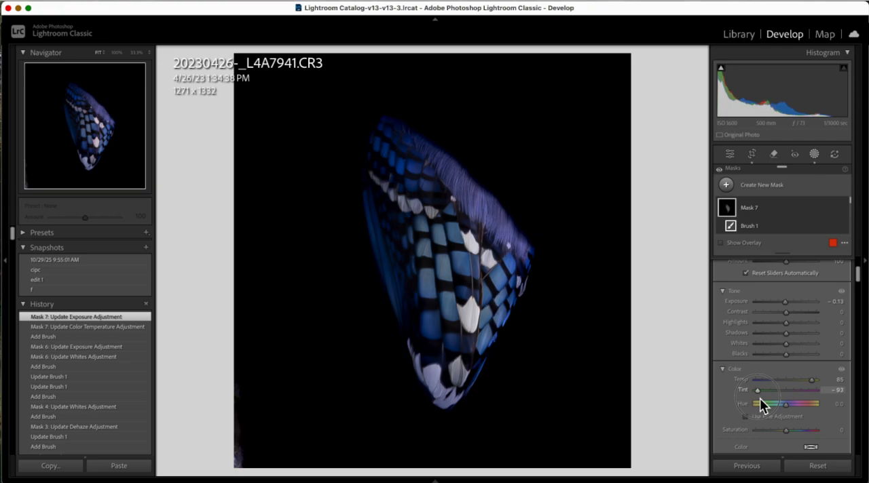
pyautogui.moveTo(759, 398); pyautogui.dragTo(761, 394)
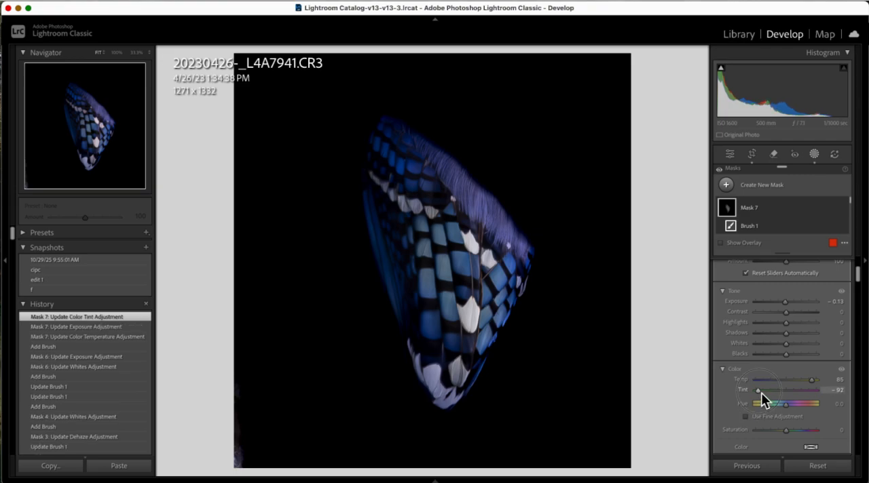
pyautogui.moveTo(791, 398)
pyautogui.mouseDown()
pyautogui.moveTo(757, 399)
pyautogui.moveTo(776, 404)
pyautogui.mouseUp()
pyautogui.moveTo(805, 409)
pyautogui.mouseDown()
pyautogui.moveTo(785, 413)
pyautogui.moveTo(793, 409)
pyautogui.mouseUp()
pyautogui.moveTo(794, 410); pyautogui.dragTo(795, 412)
pyautogui.moveTo(794, 411); pyautogui.dragTo(780, 402)
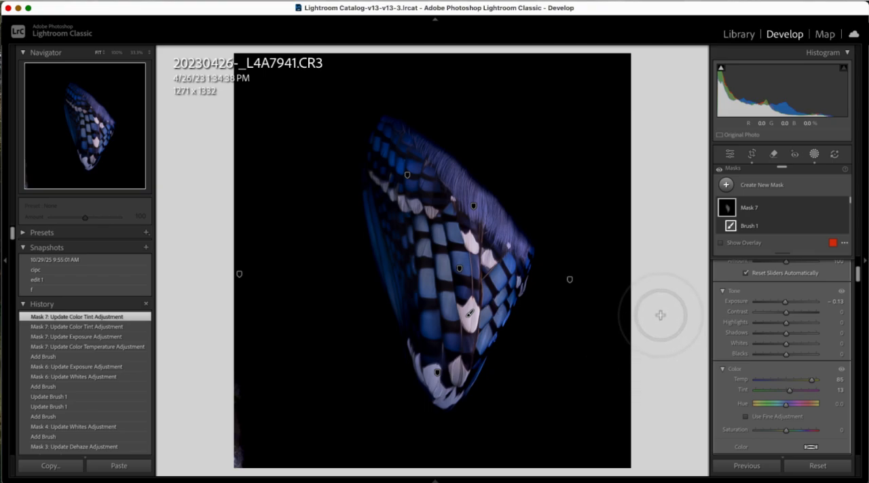
pyautogui.hotkey('shift', 'w')
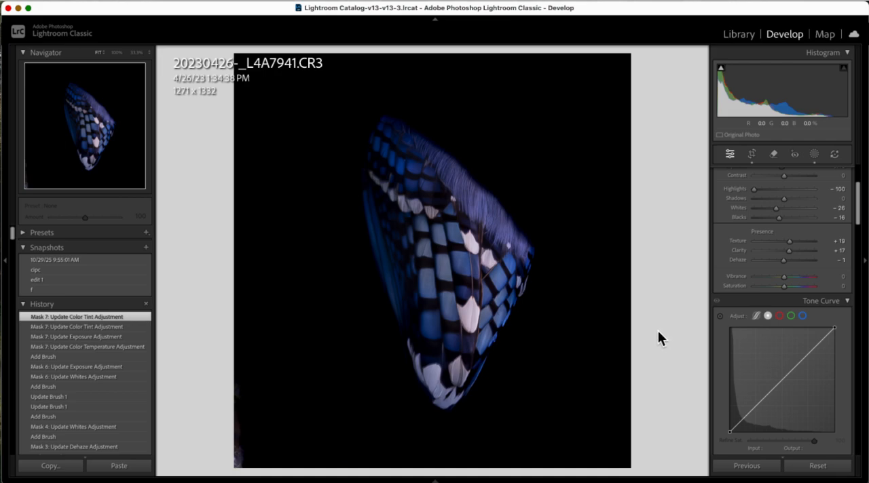
pyautogui.press('k')
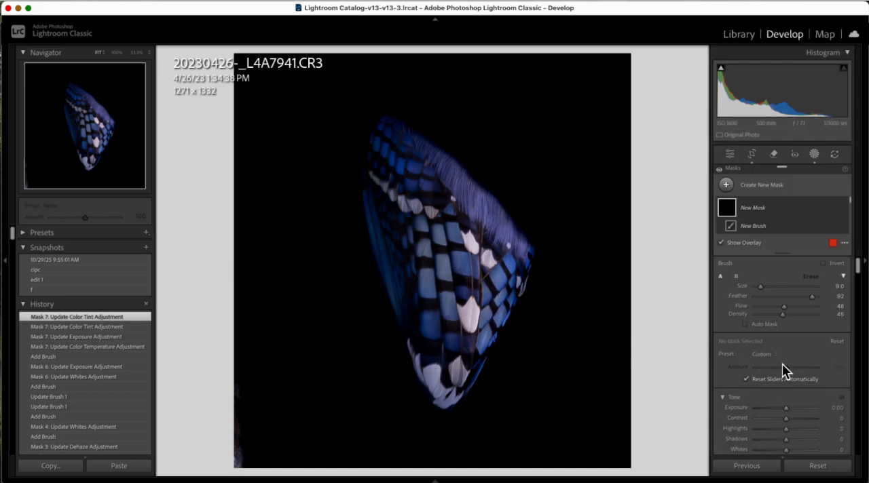
pyautogui.scroll(-10, 783, 367)
pyautogui.scroll(-10, 787, 368)
pyautogui.scroll(3, 788, 368)
pyautogui.scroll(-10, 791, 368)
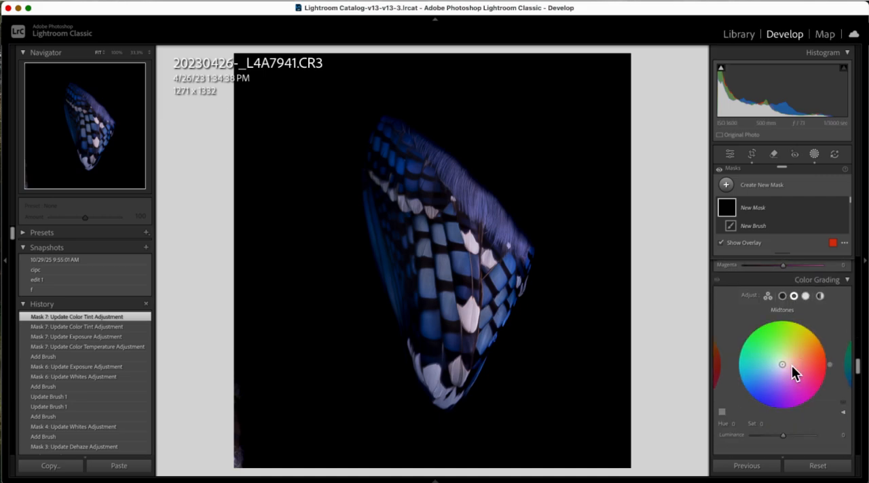
pyautogui.scroll(-5, 791, 365)
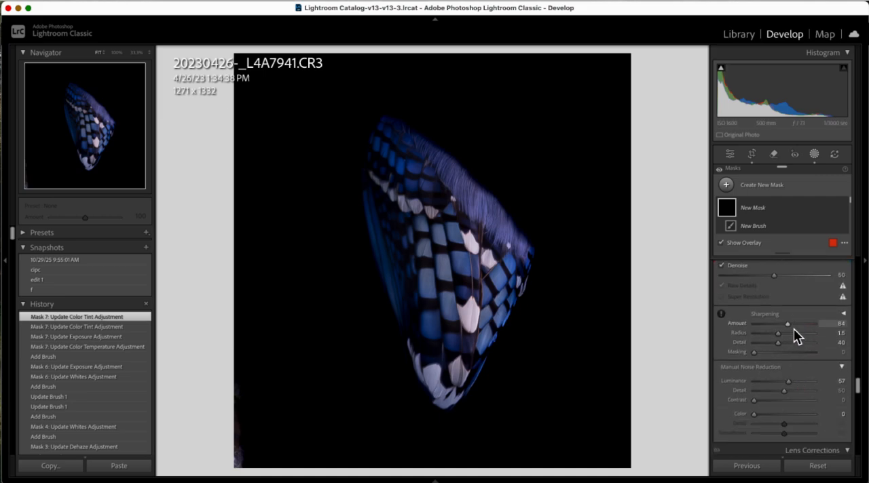
pyautogui.scroll(6, 779, 383)
pyautogui.scroll(8, 781, 375)
pyautogui.scroll(8, 776, 346)
pyautogui.press('k')
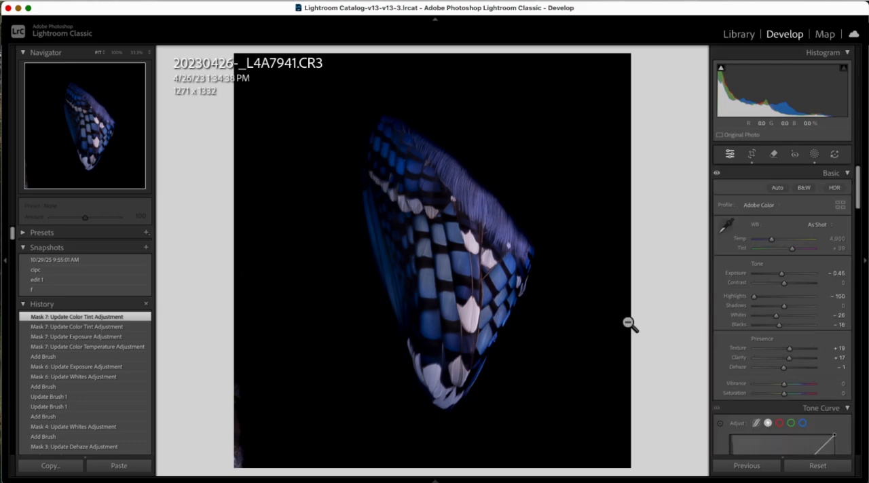
# Step: Create a new brush mask with Texture 63 and Clarity 52, paint it over the wing's central feathers, and close masking
pyautogui.press('k')
pyautogui.scroll(-5, 781, 377)
pyautogui.scroll(-3, 804, 376)
pyautogui.moveTo(785, 392); pyautogui.dragTo(803, 402)
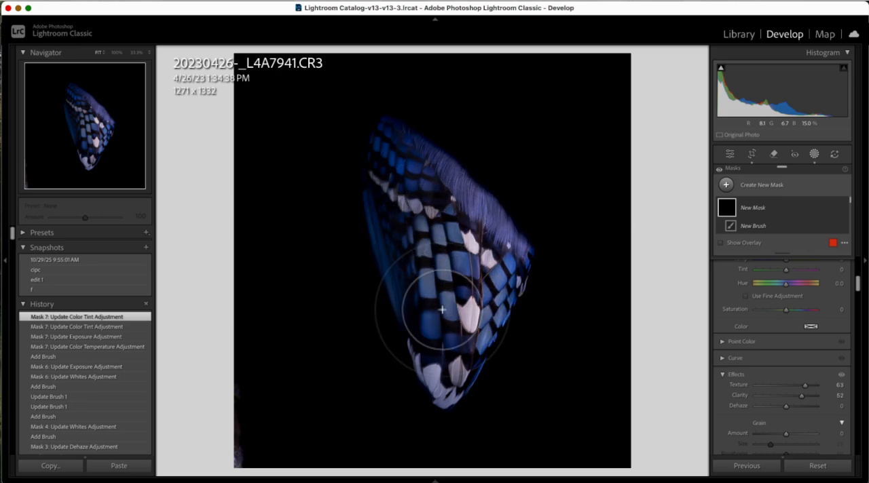
pyautogui.moveTo(471, 270)
pyautogui.mouseDown()
pyautogui.moveTo(458, 319)
pyautogui.moveTo(446, 234)
pyautogui.moveTo(449, 322)
pyautogui.mouseUp()
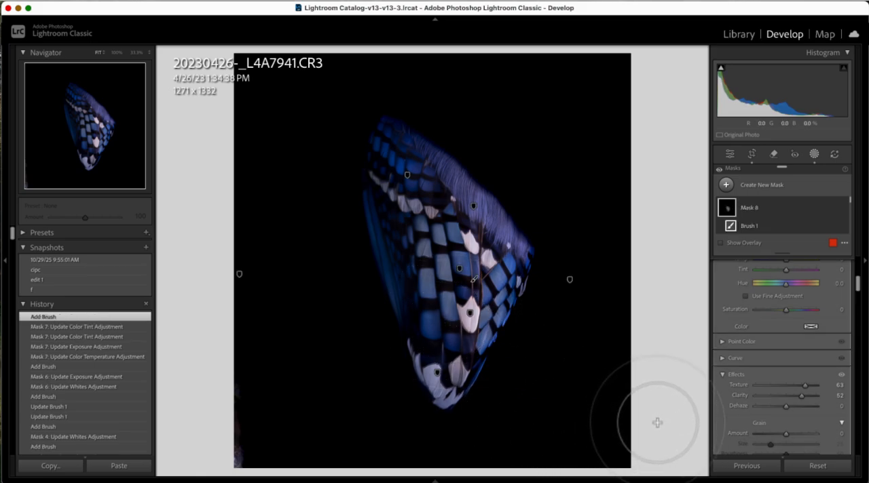
pyautogui.press('Escape')
pyautogui.press('Escape')
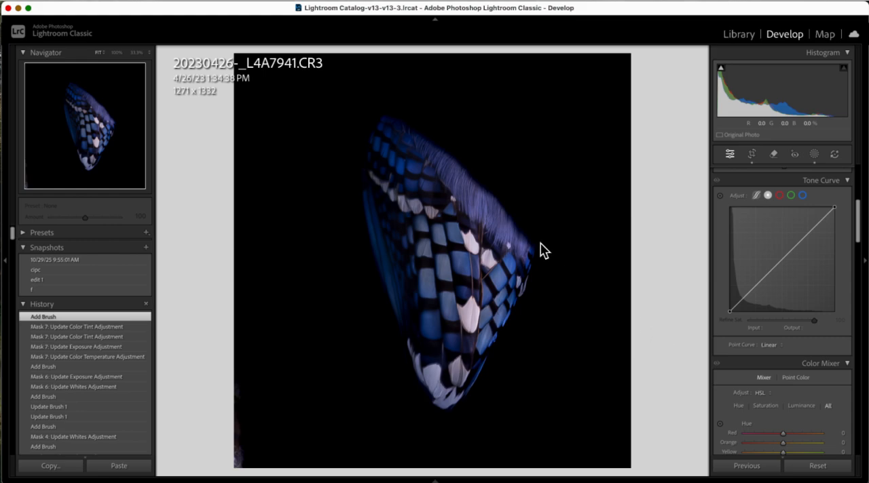
# Step: Create a new brush mask with Shadows -100, paint it down the wing's left side and lower feathers, and close masking
pyautogui.press('k')
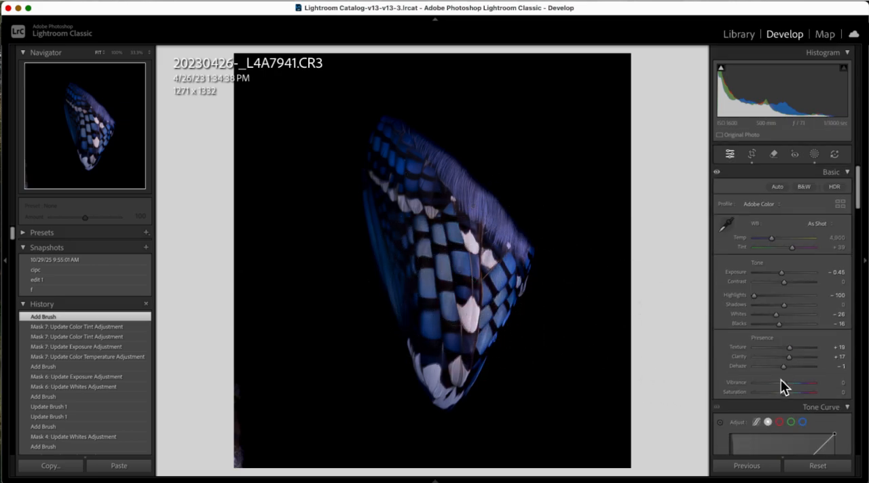
pyautogui.scroll(-3, 784, 356)
pyautogui.scroll(-3, 785, 356)
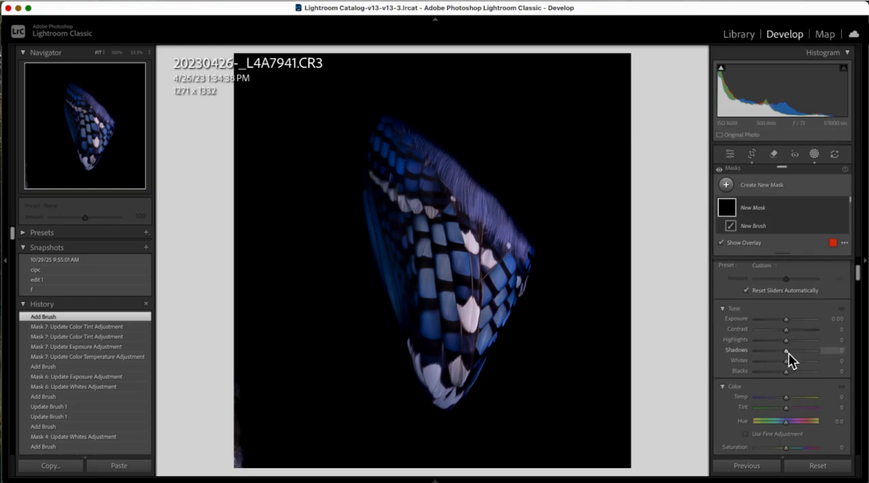
pyautogui.moveTo(788, 353); pyautogui.dragTo(750, 354)
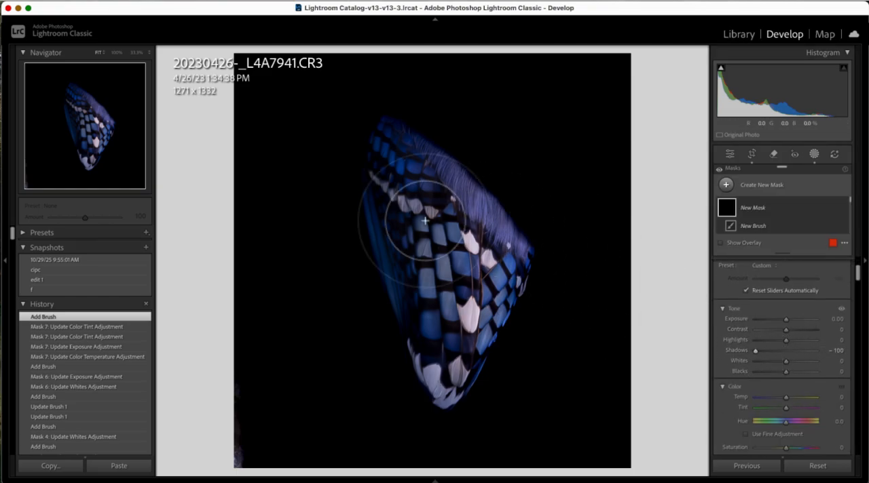
pyautogui.moveTo(392, 239)
pyautogui.mouseDown()
pyautogui.moveTo(394, 224)
pyautogui.moveTo(393, 264)
pyautogui.moveTo(384, 211)
pyautogui.moveTo(407, 171)
pyautogui.moveTo(423, 174)
pyautogui.mouseUp()
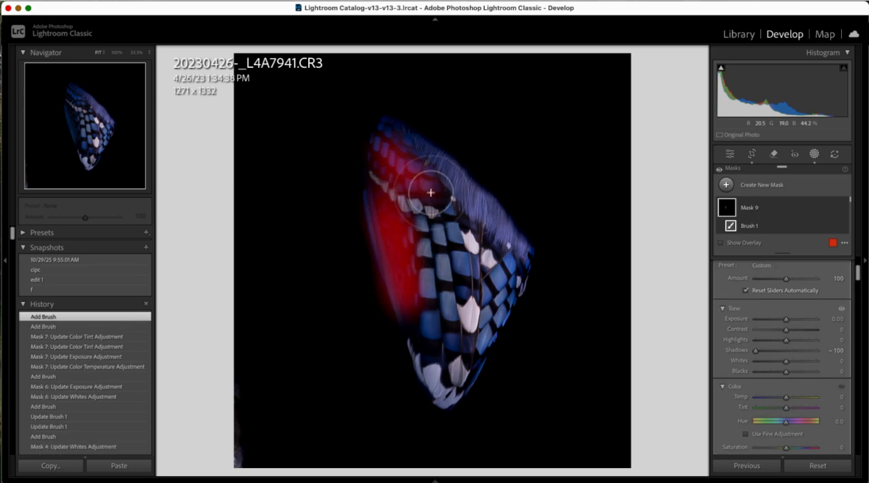
pyautogui.moveTo(421, 322); pyautogui.dragTo(451, 366)
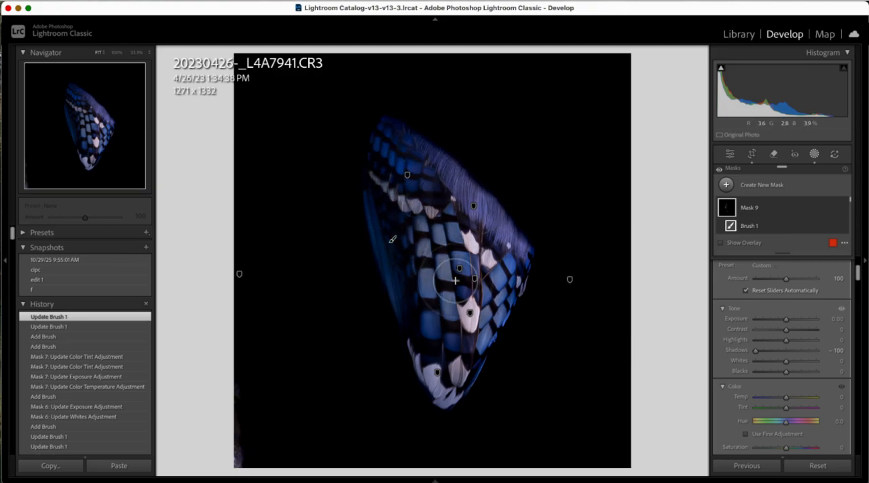
pyautogui.moveTo(475, 324)
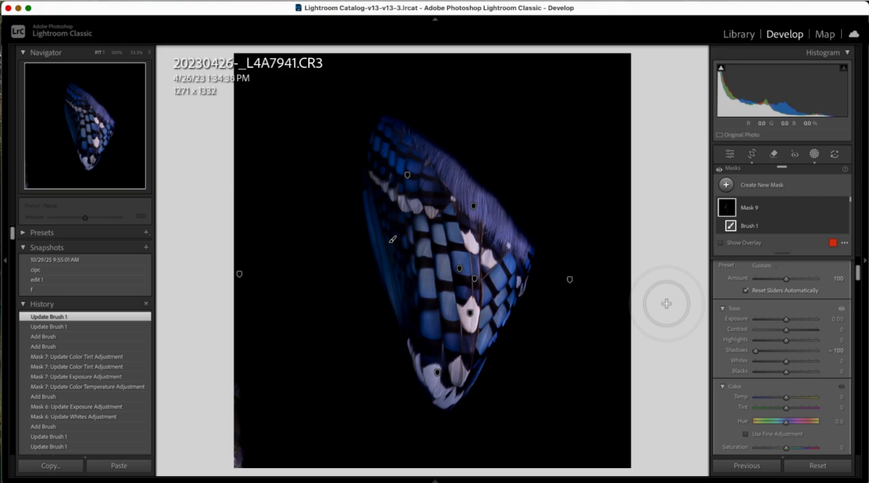
pyautogui.press('Escape')
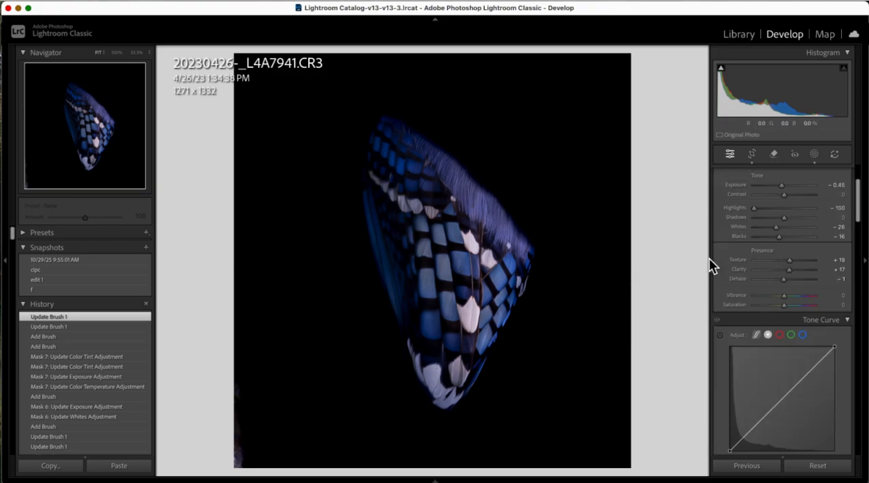
# Step: Create a new brush mask with Exposure 0.85 and Size 5.0, and paint the feathers in the wing's upper left and along its left side
pyautogui.press('k')
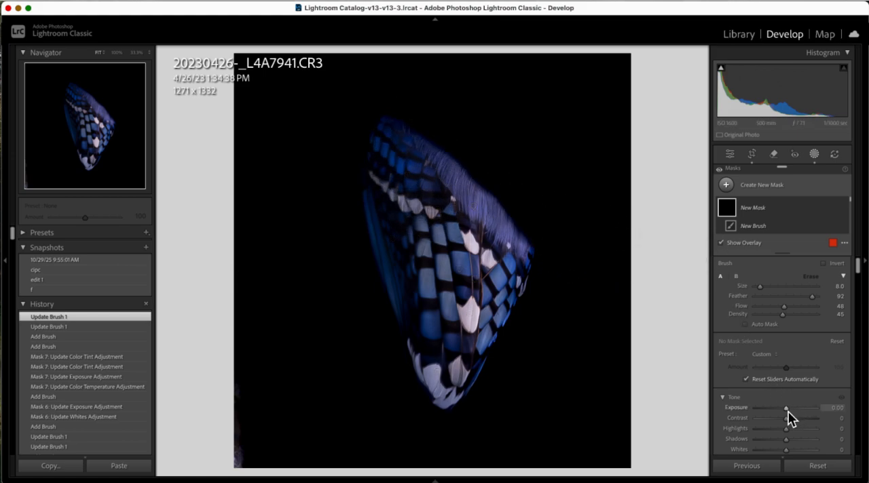
pyautogui.moveTo(787, 410); pyautogui.dragTo(793, 411)
pyautogui.press('[')
pyautogui.press('[')
pyautogui.press('[')
pyautogui.press(']')
pyautogui.moveTo(432, 161)
pyautogui.mouseDown()
pyautogui.moveTo(384, 142)
pyautogui.moveTo(413, 168)
pyautogui.moveTo(382, 140)
pyautogui.mouseUp()
pyautogui.moveTo(786, 410)
pyautogui.mouseDown()
pyautogui.moveTo(821, 411)
pyautogui.moveTo(792, 413)
pyautogui.mouseUp()
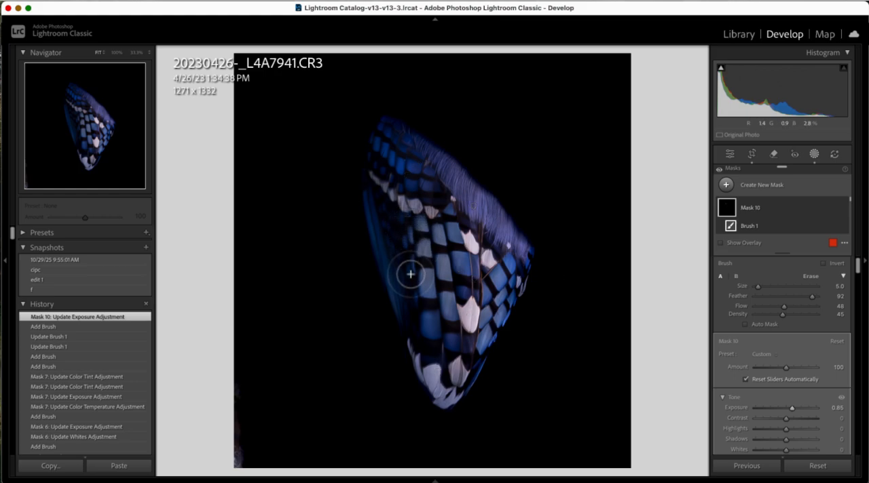
pyautogui.moveTo(408, 245); pyautogui.dragTo(413, 301)
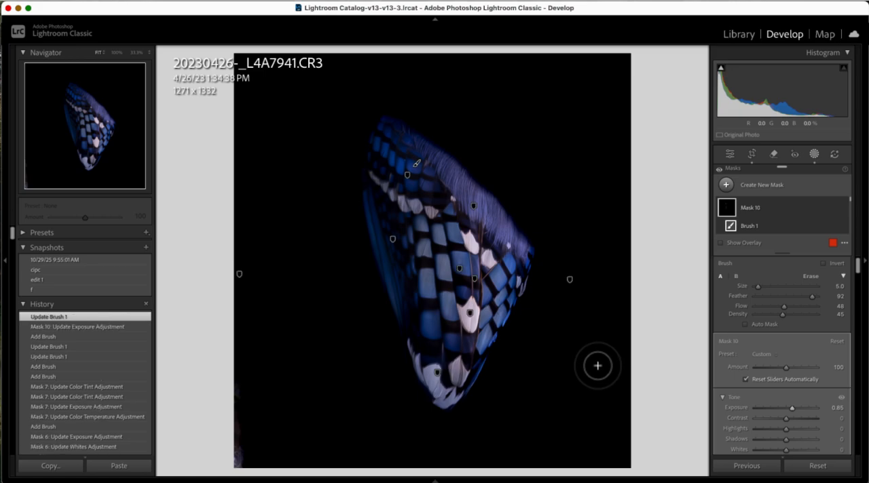